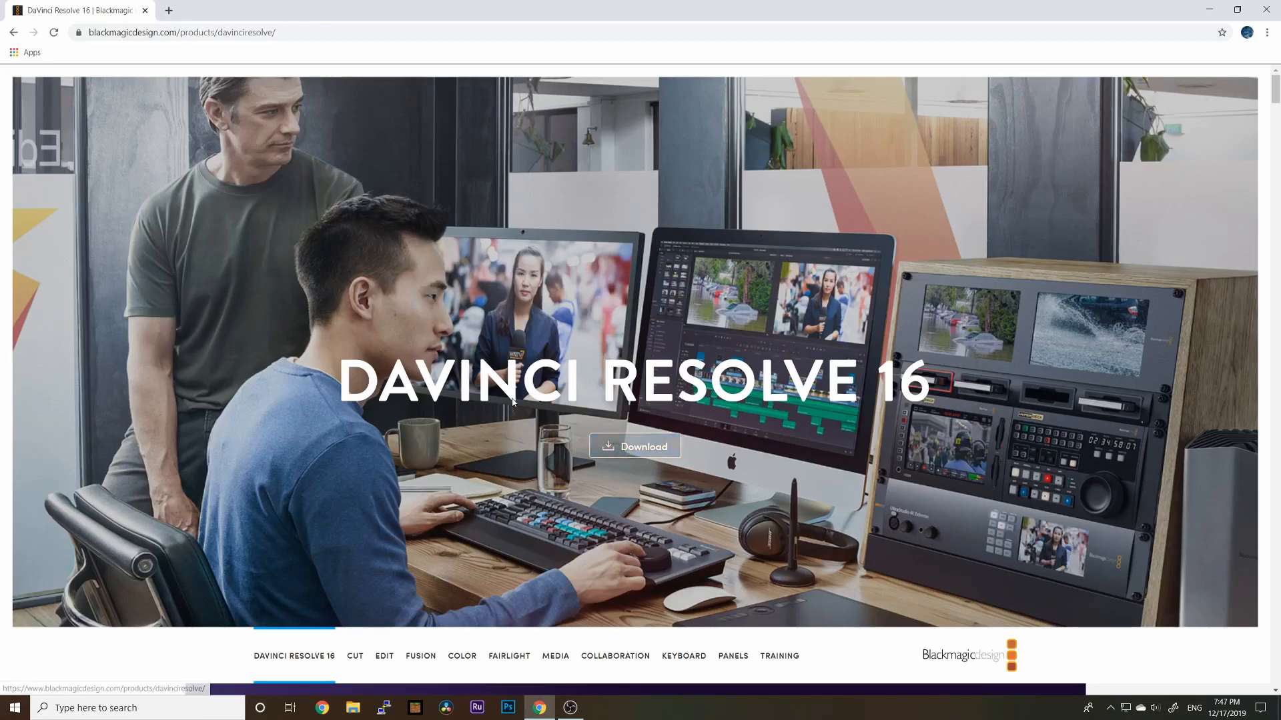
# Request the free DaVinci Resolve 16 download for Windows and submit the completed registration form
pyautogui.click(627, 447)
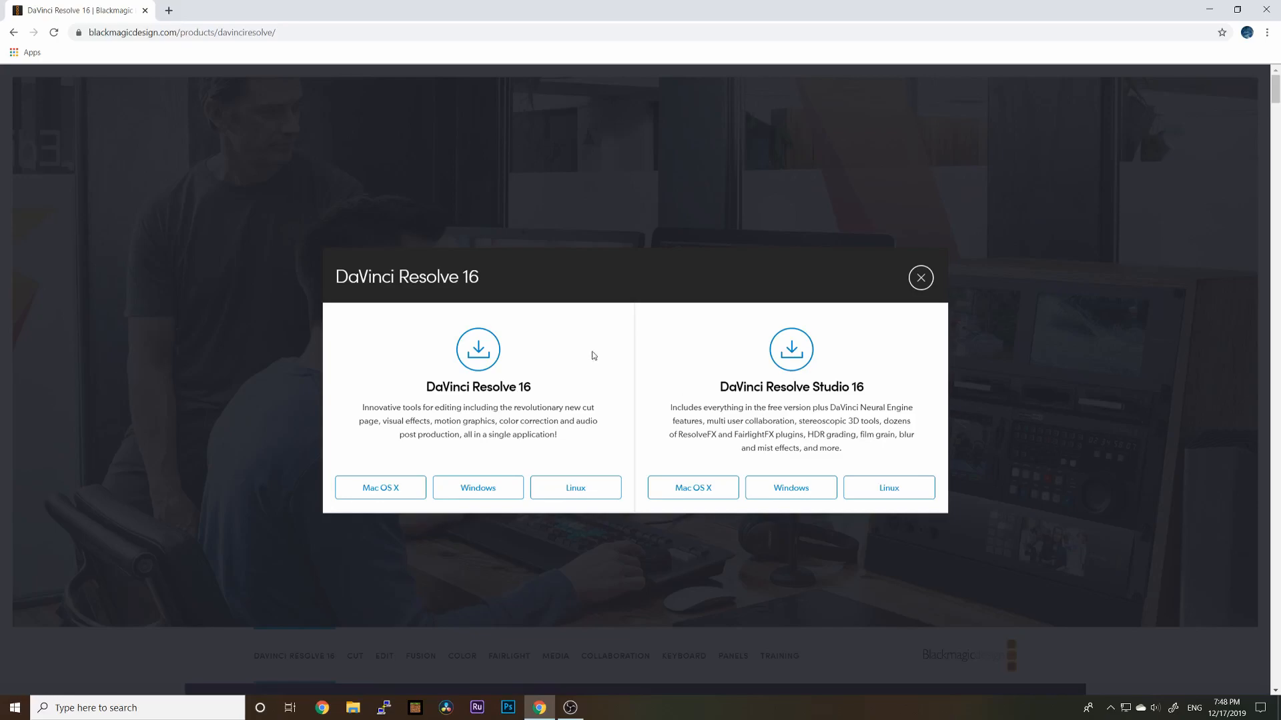
pyautogui.moveTo(444, 388); pyautogui.dragTo(476, 389)
pyautogui.click(475, 460)
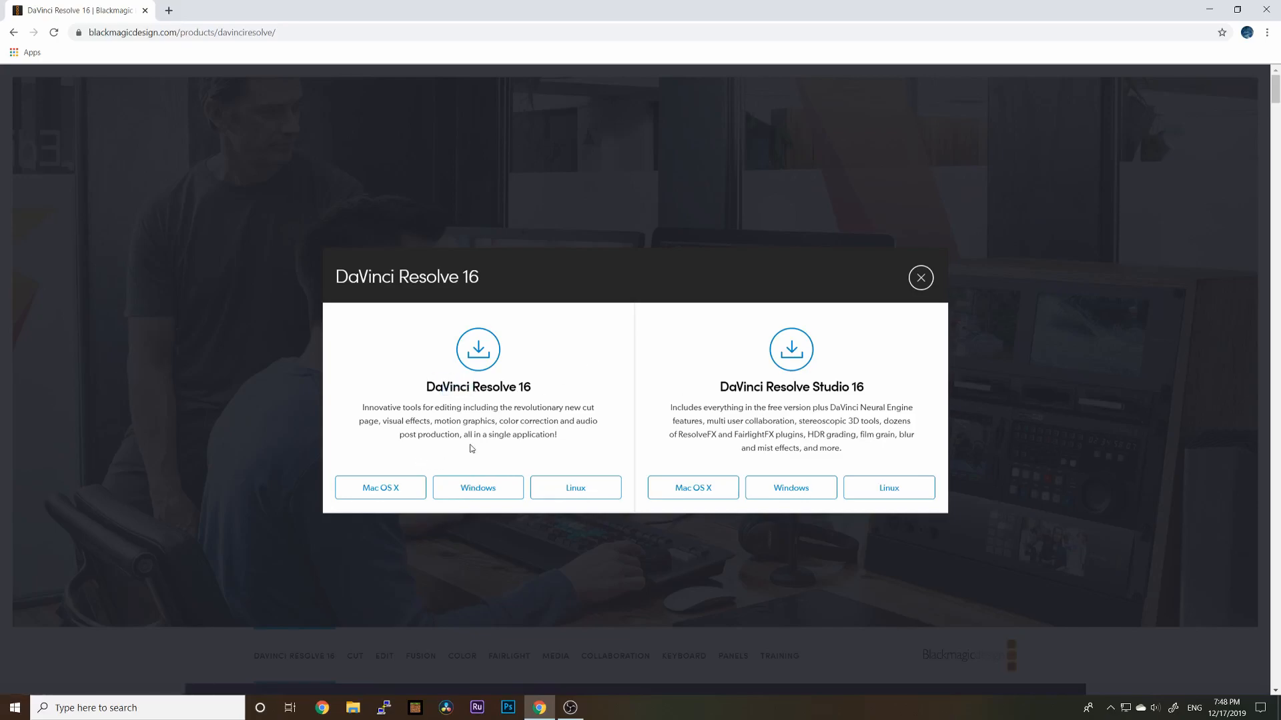
pyautogui.click(487, 490)
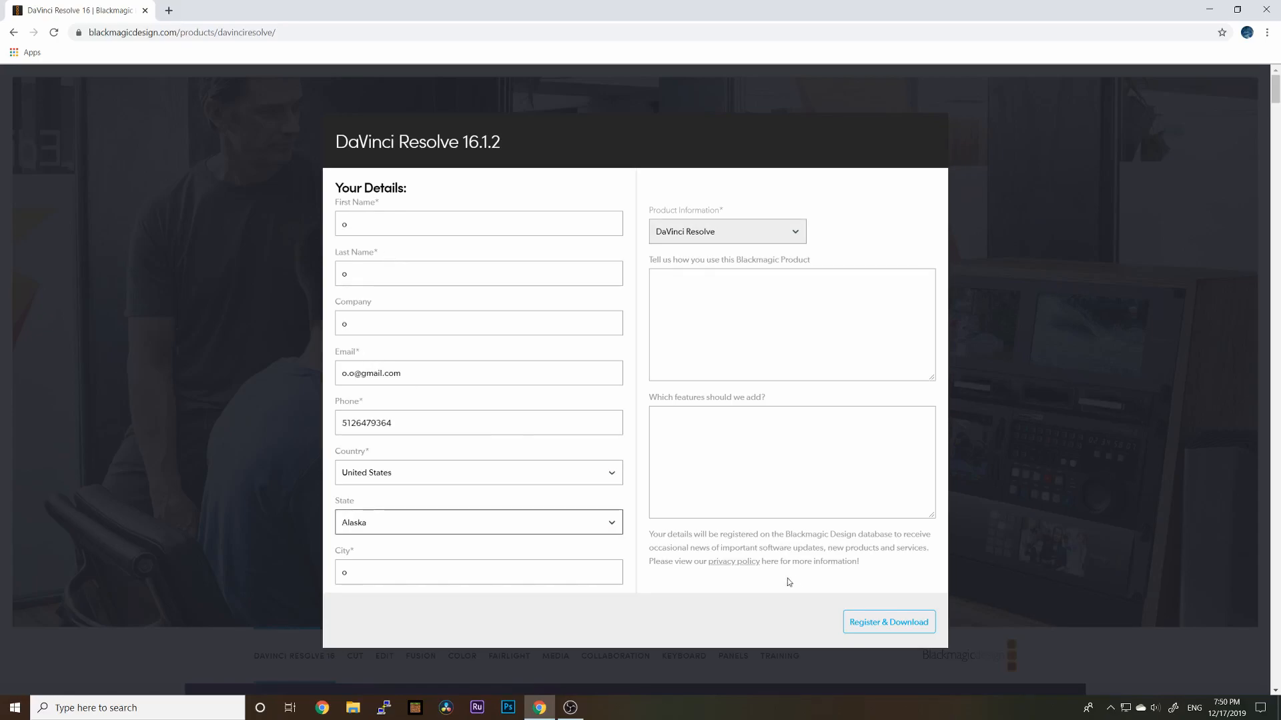
pyautogui.click(870, 623)
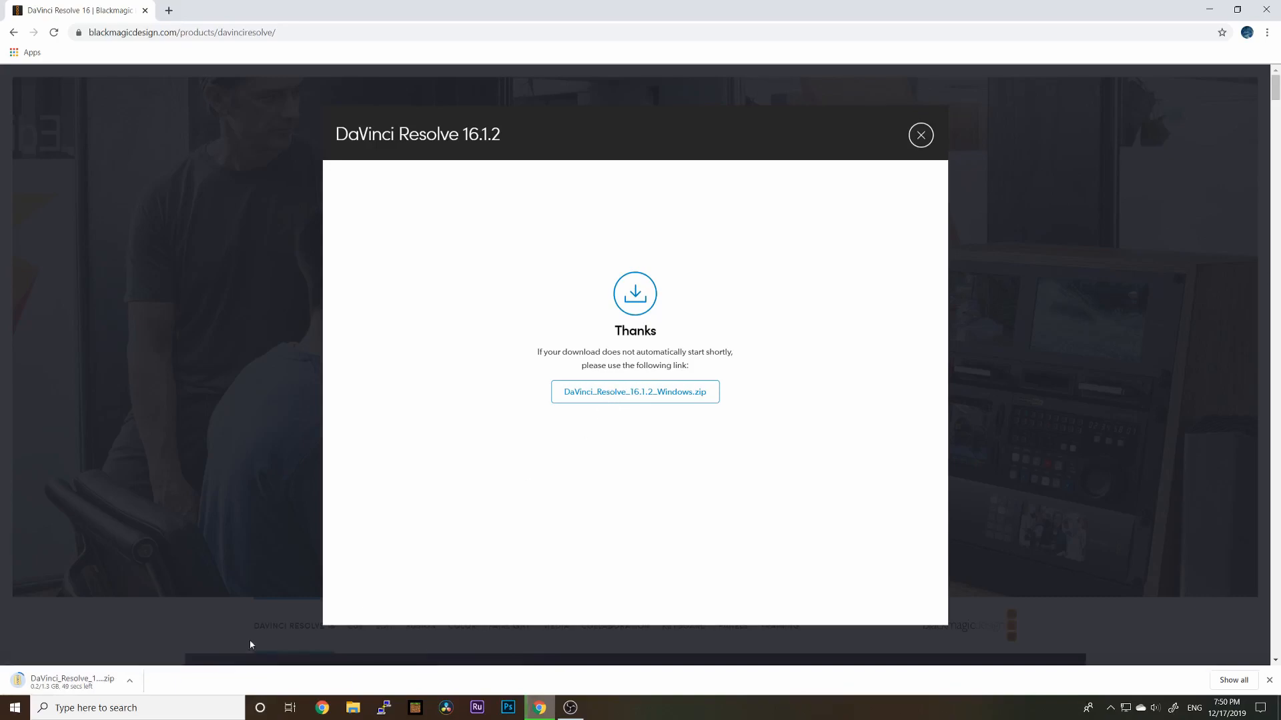
# Open the finished download, go up to its Downloads folder, and extract DaVinci_Resolve_16.1.2_Windows.zip to the default destination
pyautogui.click(130, 681)
pyautogui.click(150, 600)
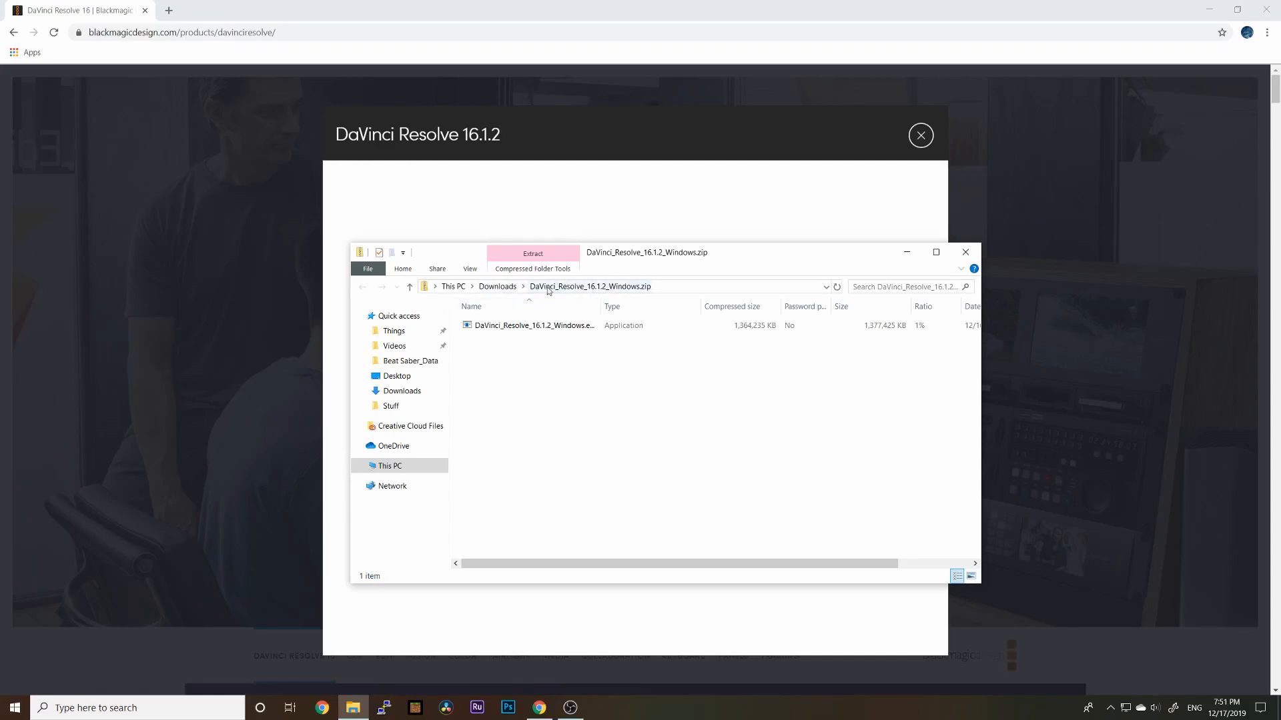
pyautogui.click(497, 286)
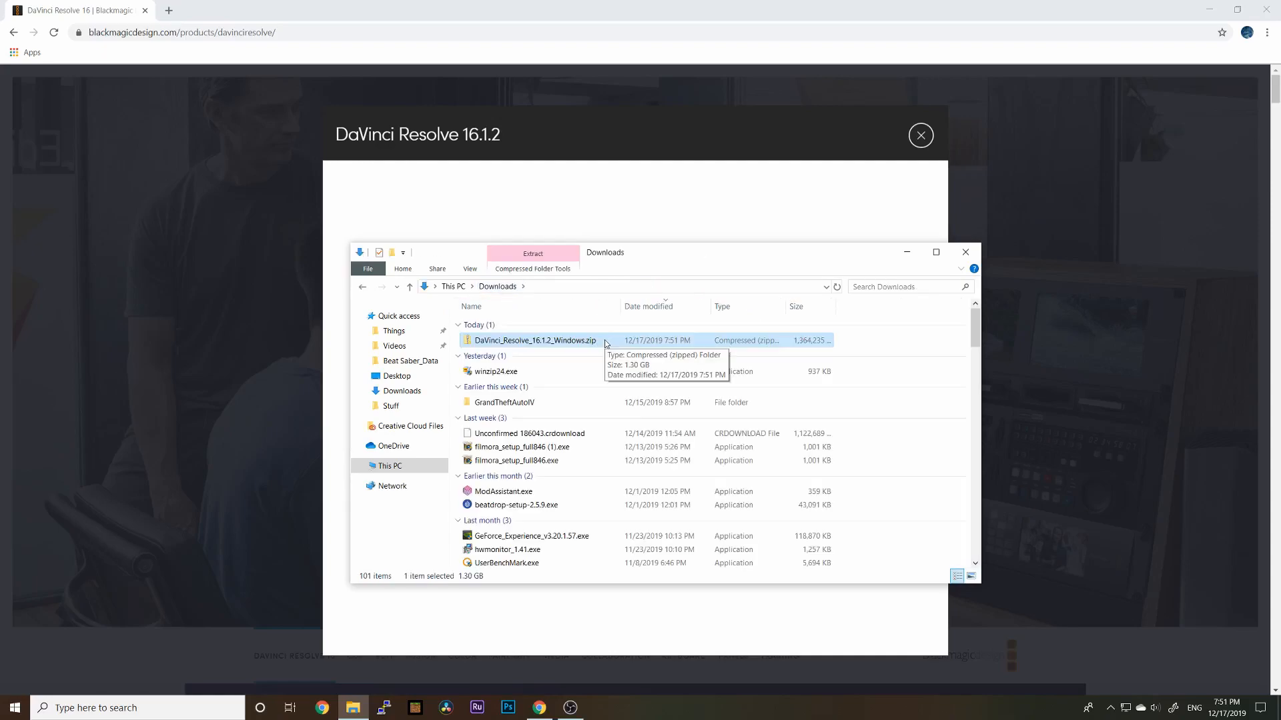
pyautogui.rightClick(548, 345)
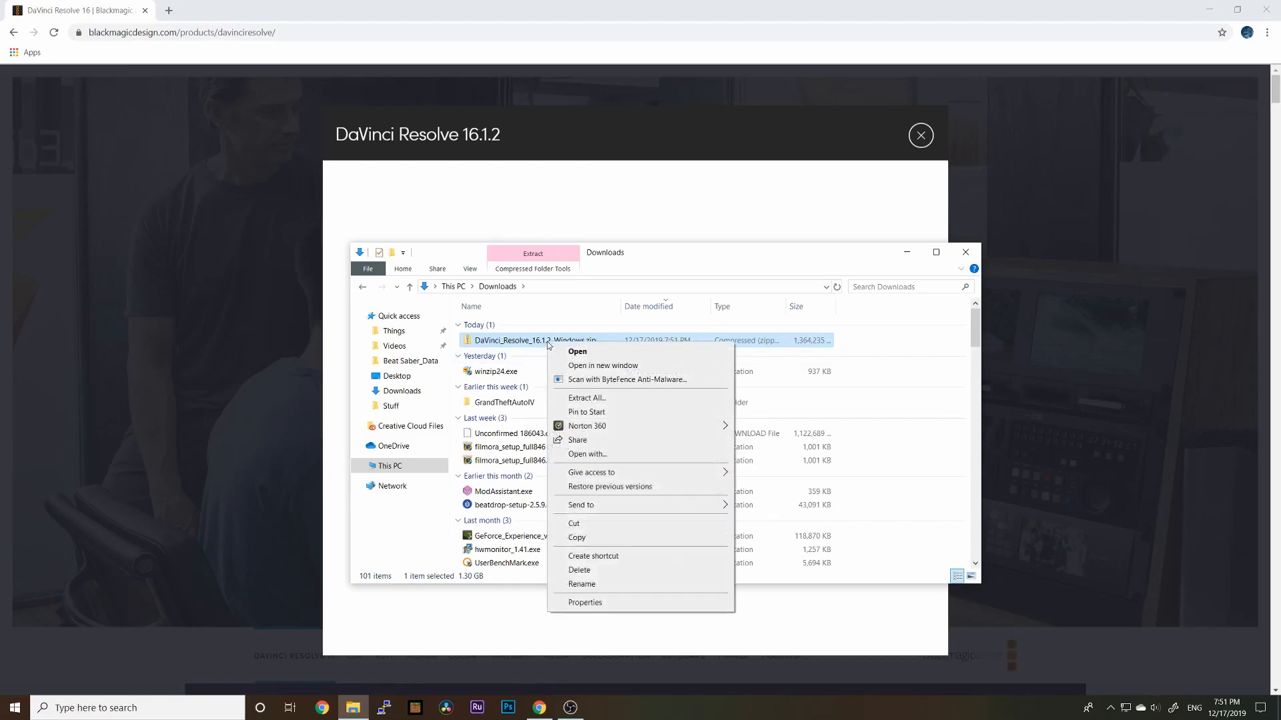
pyautogui.click(573, 403)
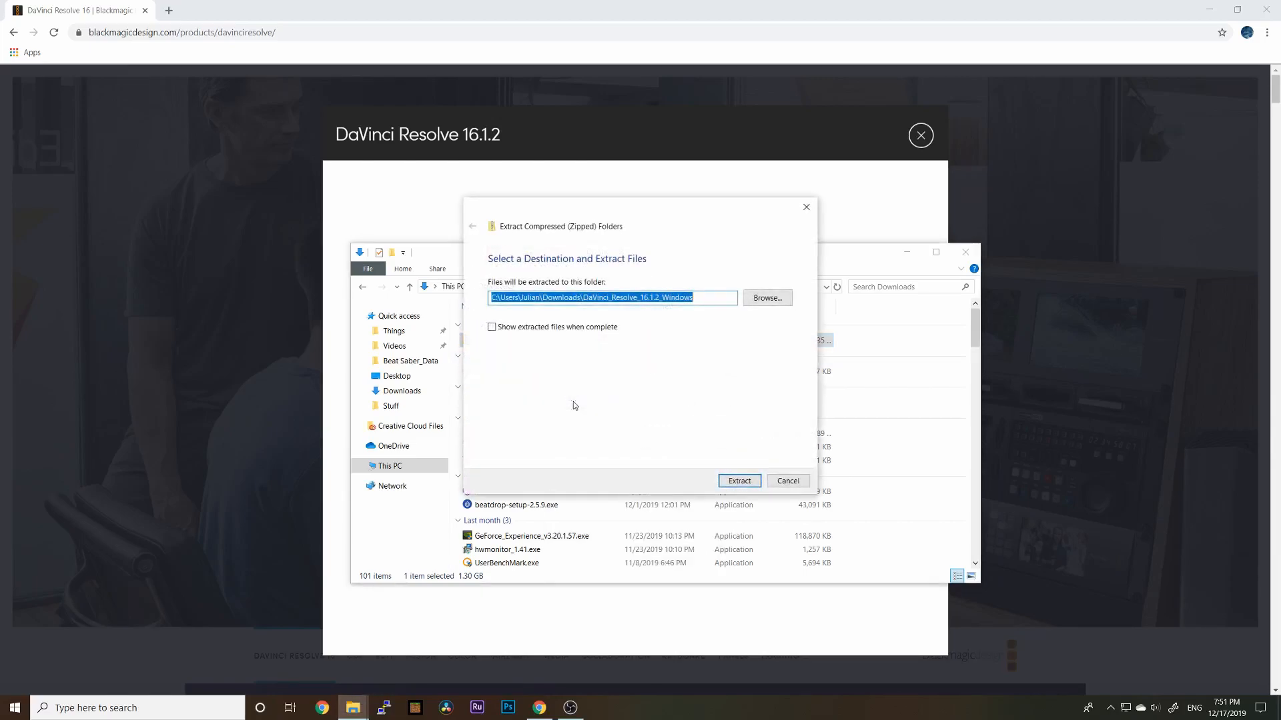
pyautogui.click(739, 481)
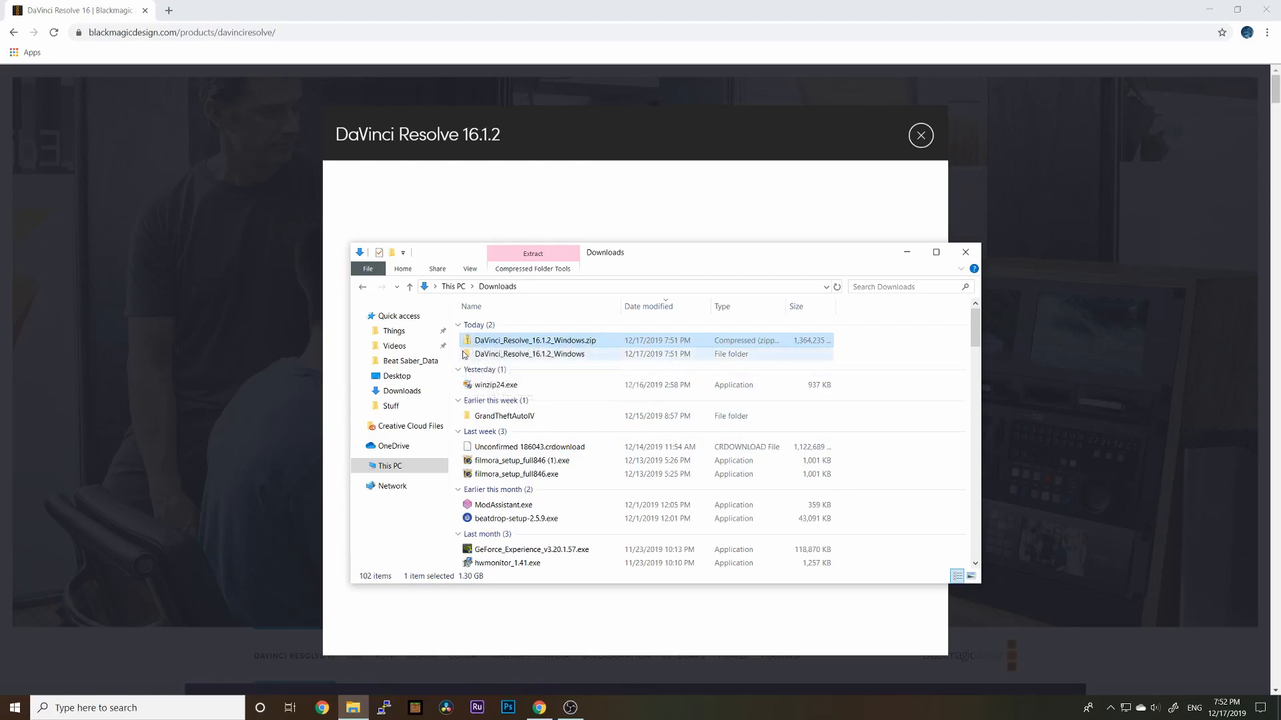
# Run DaVinci_Resolve_16.1.2_Windows.exe from the extracted folder and start the installation with the preselected components
pyautogui.click(488, 357)
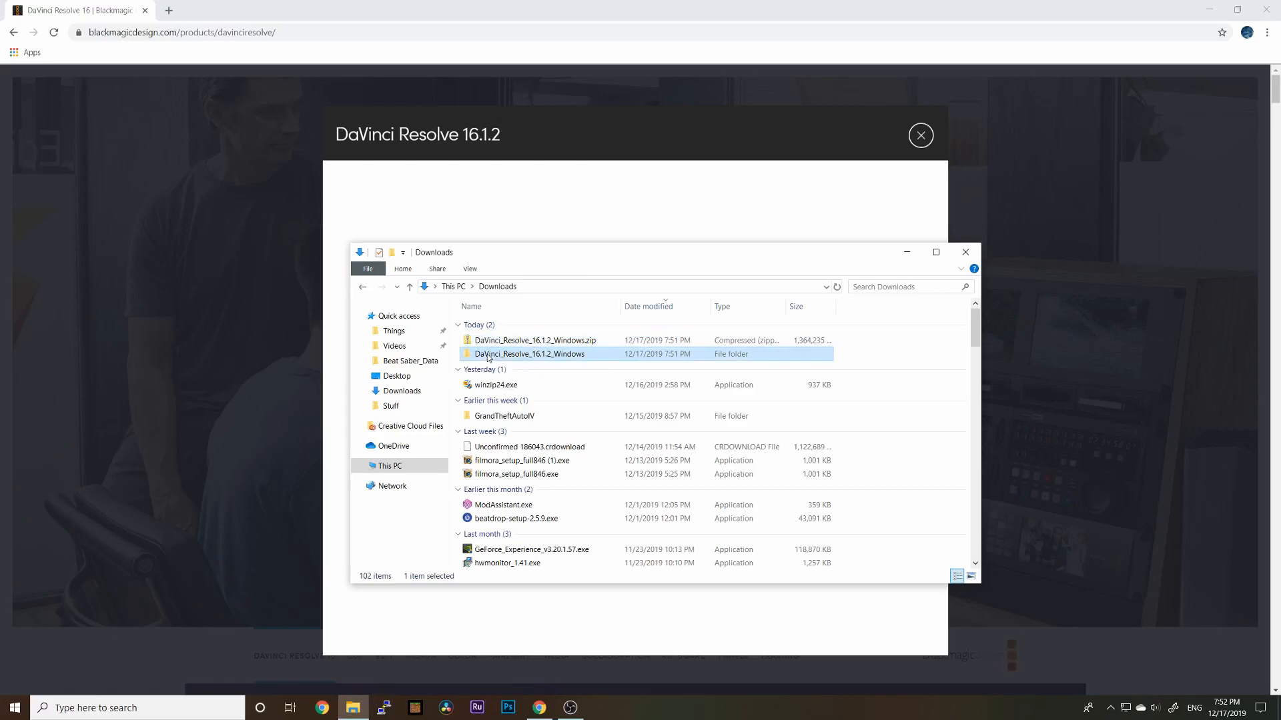
pyautogui.doubleClick(487, 356)
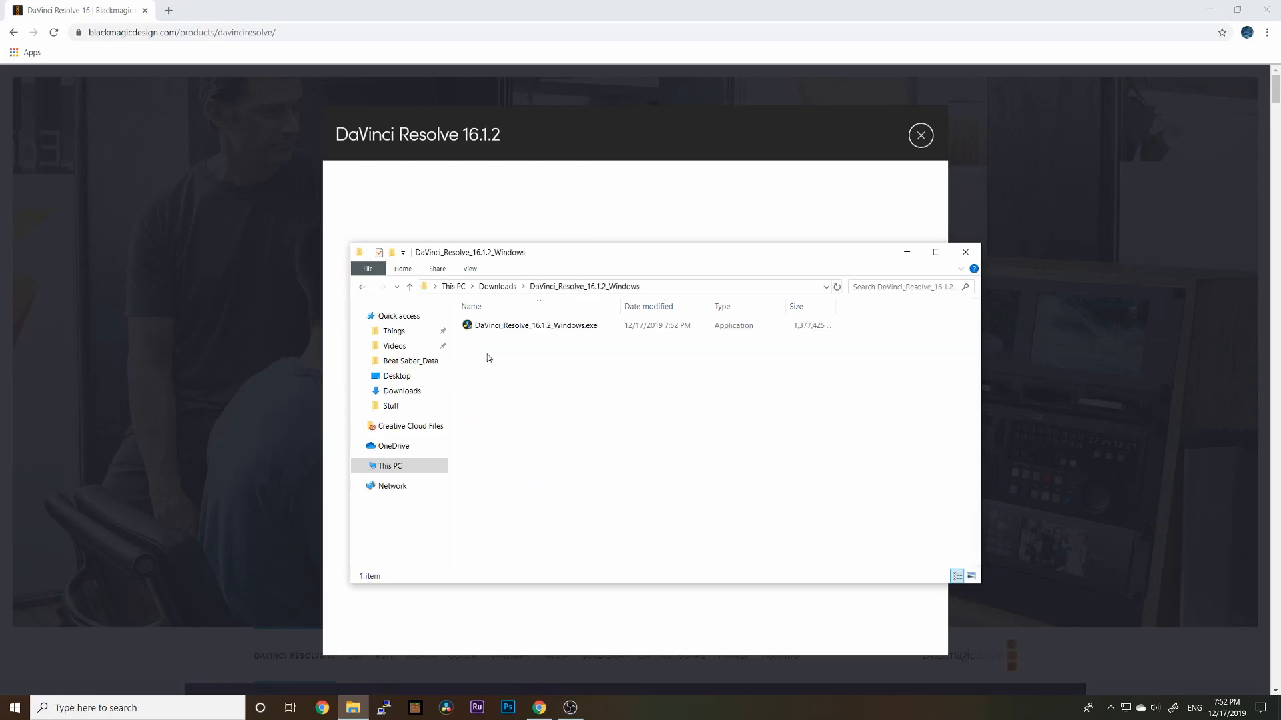
pyautogui.doubleClick(512, 326)
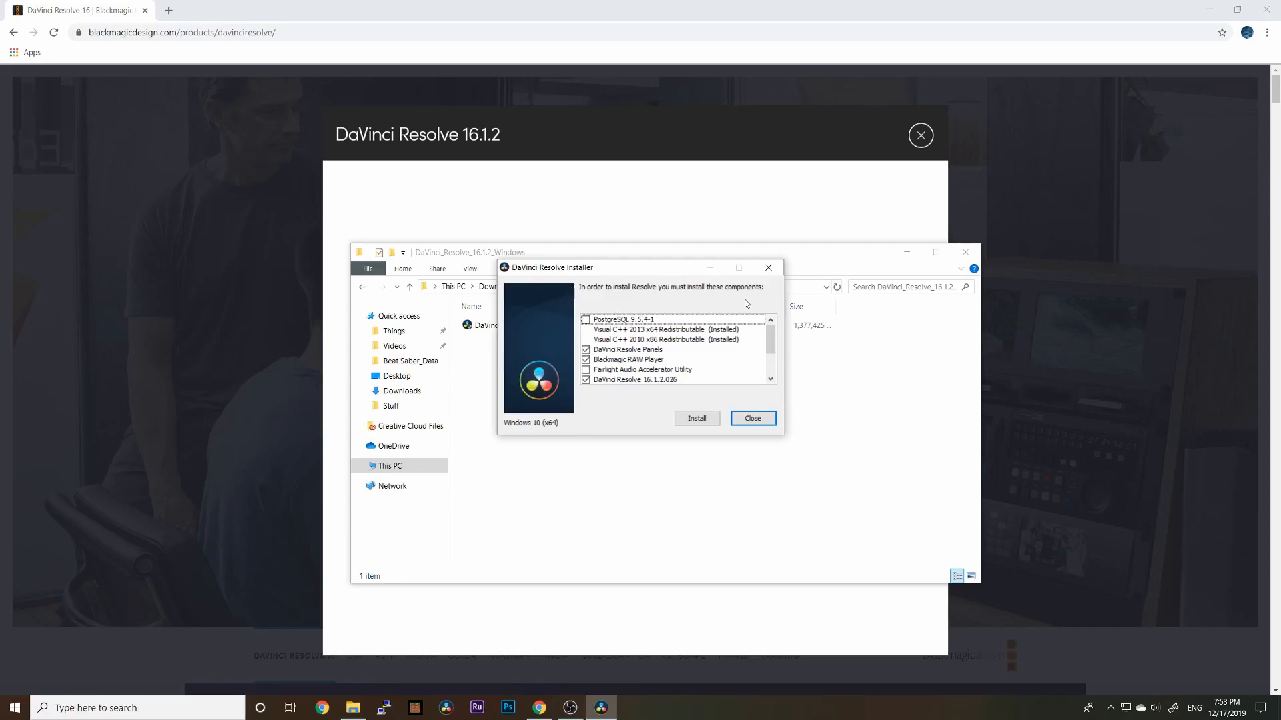
pyautogui.click(697, 418)
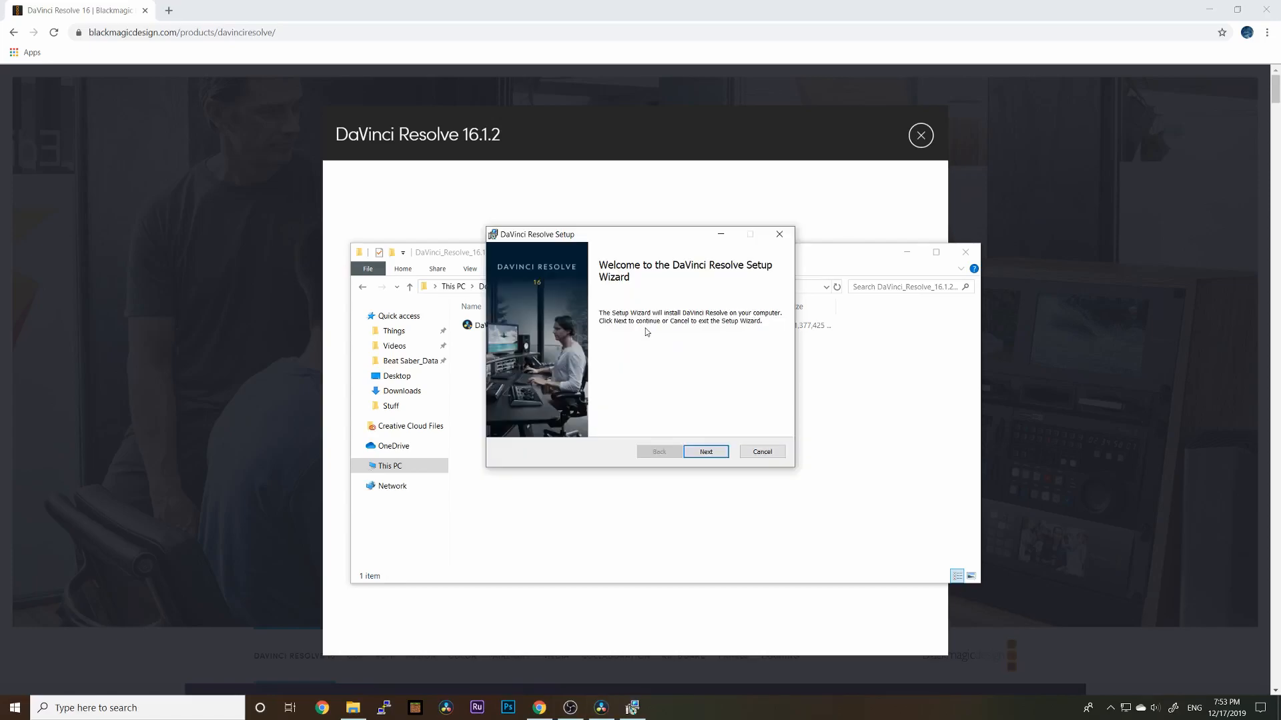
# Complete the DaVinci Resolve setup wizard, accepting the license agreement and leaving the ReadMe option off
pyautogui.click(705, 454)
pyautogui.click(705, 453)
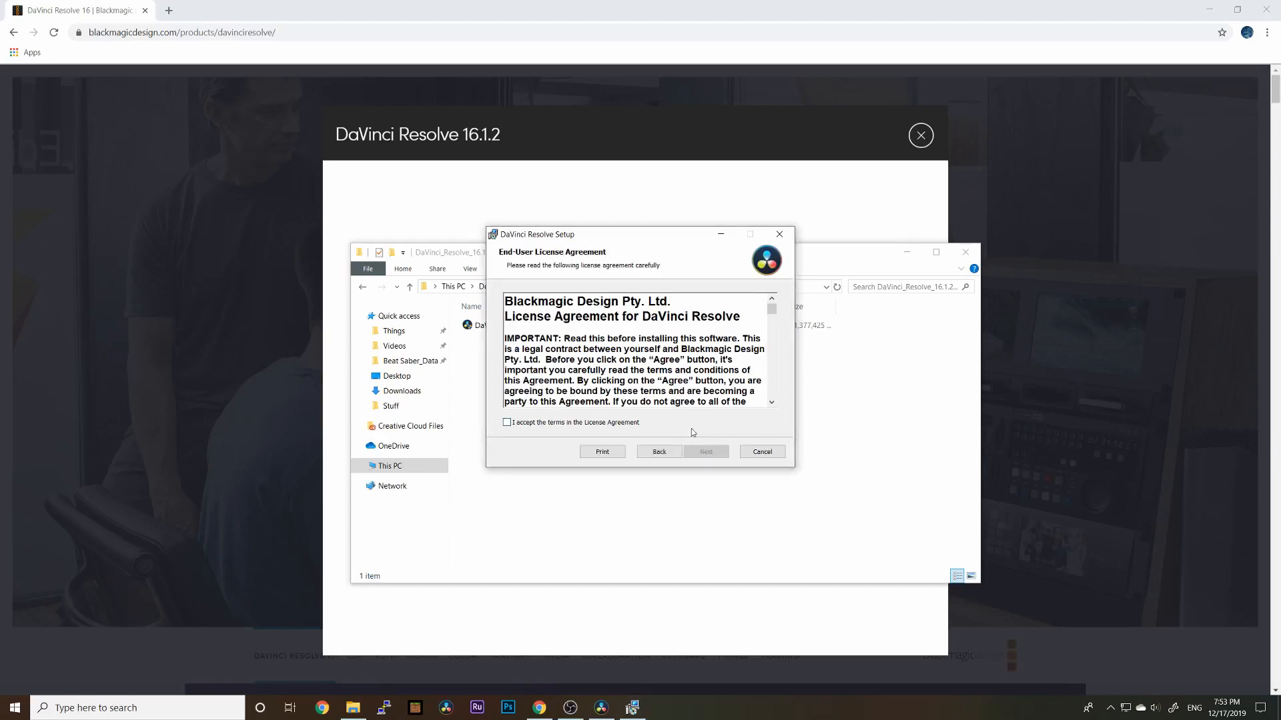
pyautogui.scroll(-5, 670, 375)
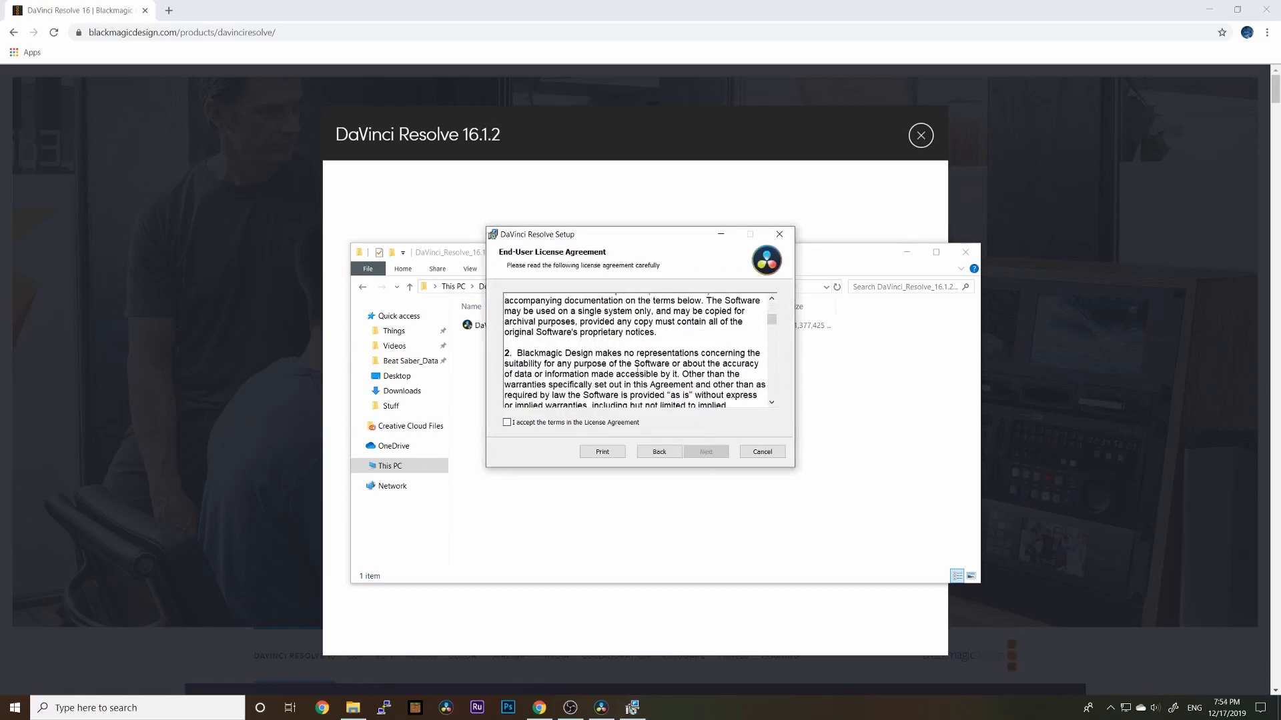
pyautogui.click(507, 422)
pyautogui.click(690, 451)
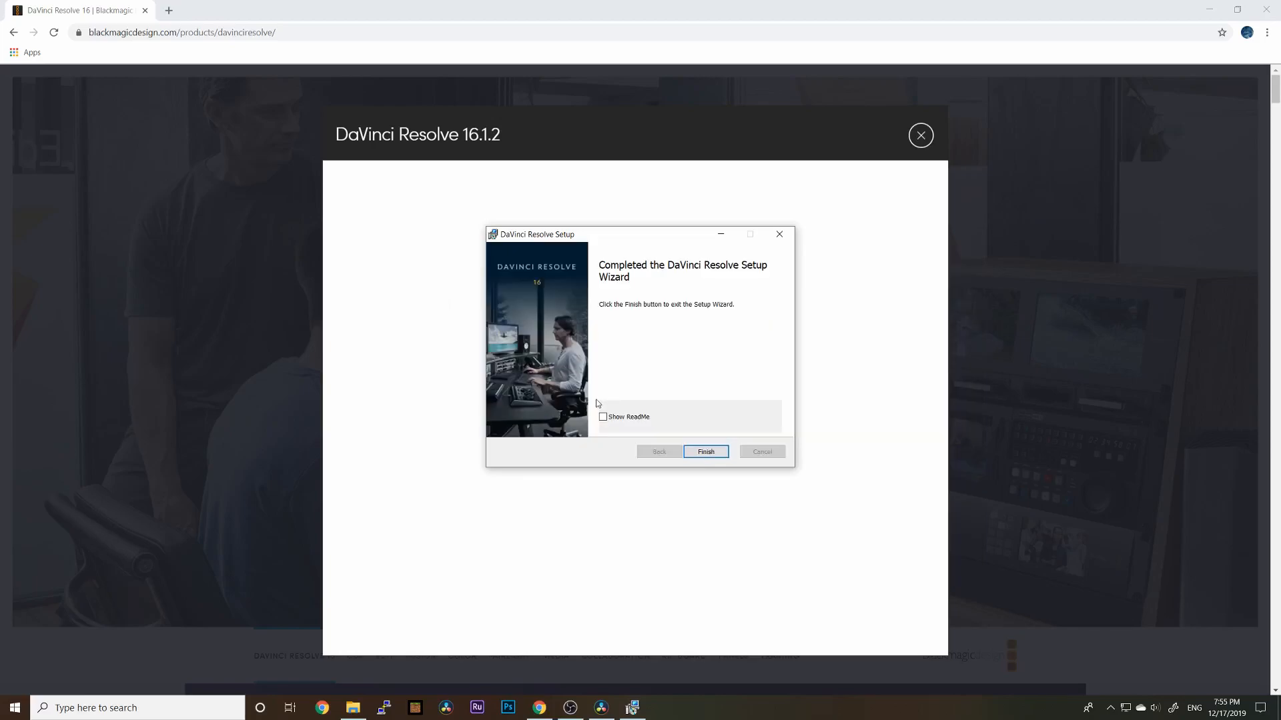
pyautogui.click(703, 455)
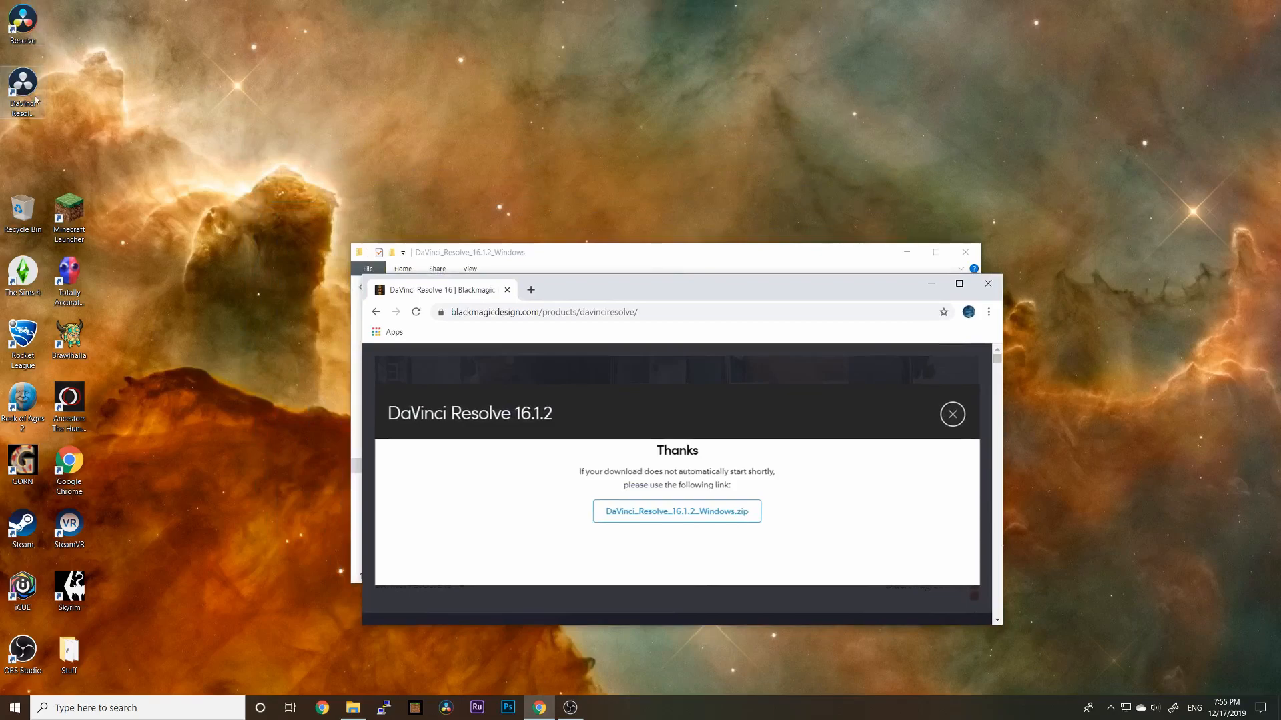
# Launch DaVinci Resolve from the desktop and create a new project with the default name
pyautogui.rightClick(32, 38)
pyautogui.press('Escape')
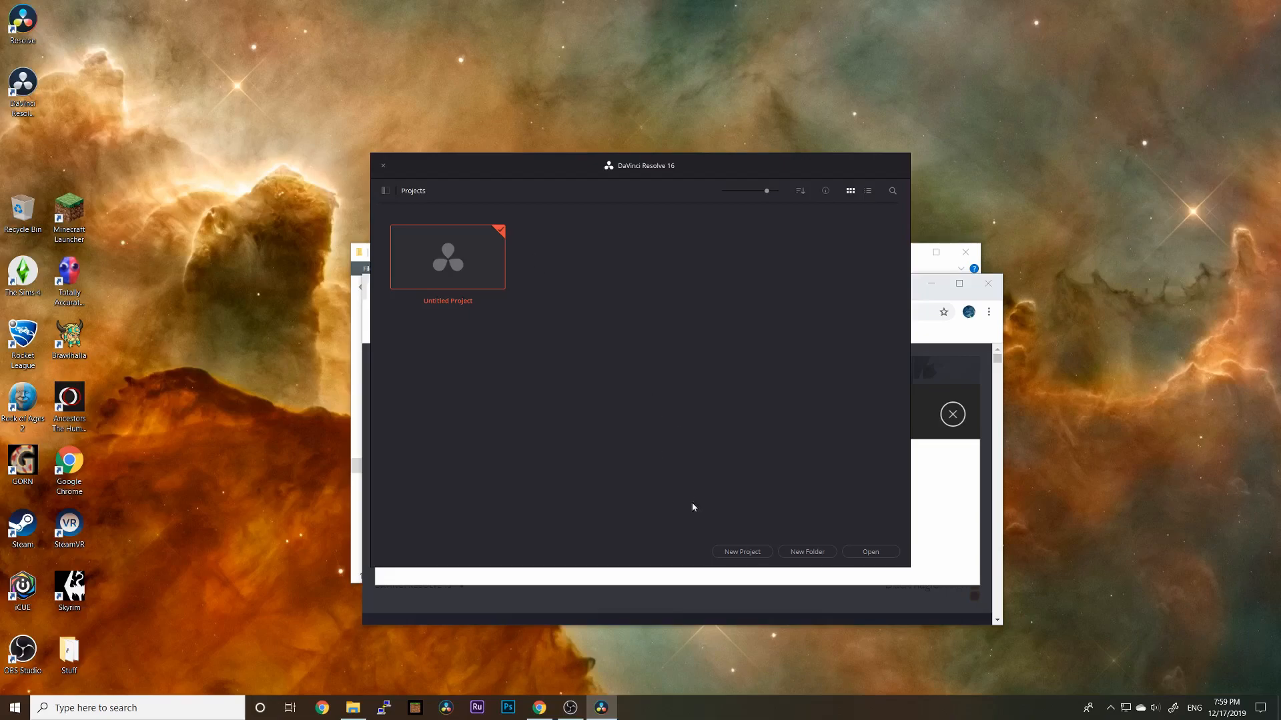
pyautogui.click(746, 553)
pyautogui.press('Return')
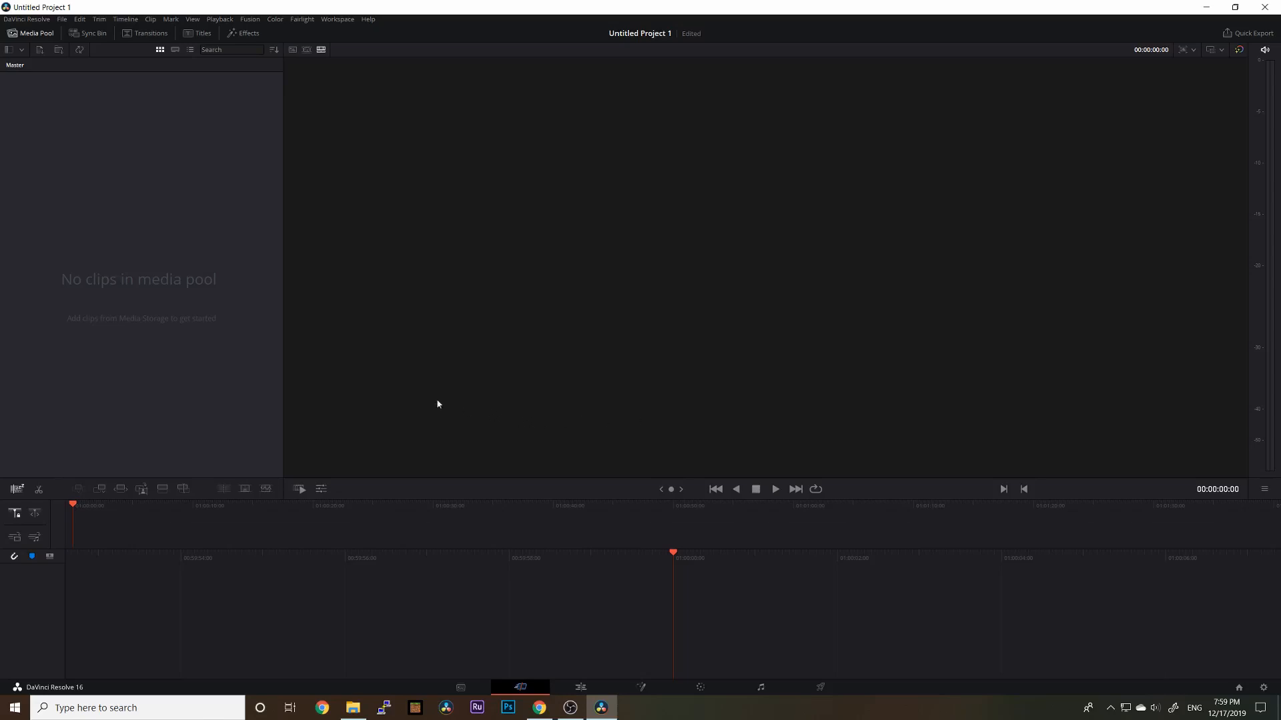
# Import Dad Video.mp4 into the media pool and create a new timeline from it with the default settings
pyautogui.rightClick(86, 233)
pyautogui.click(140, 274)
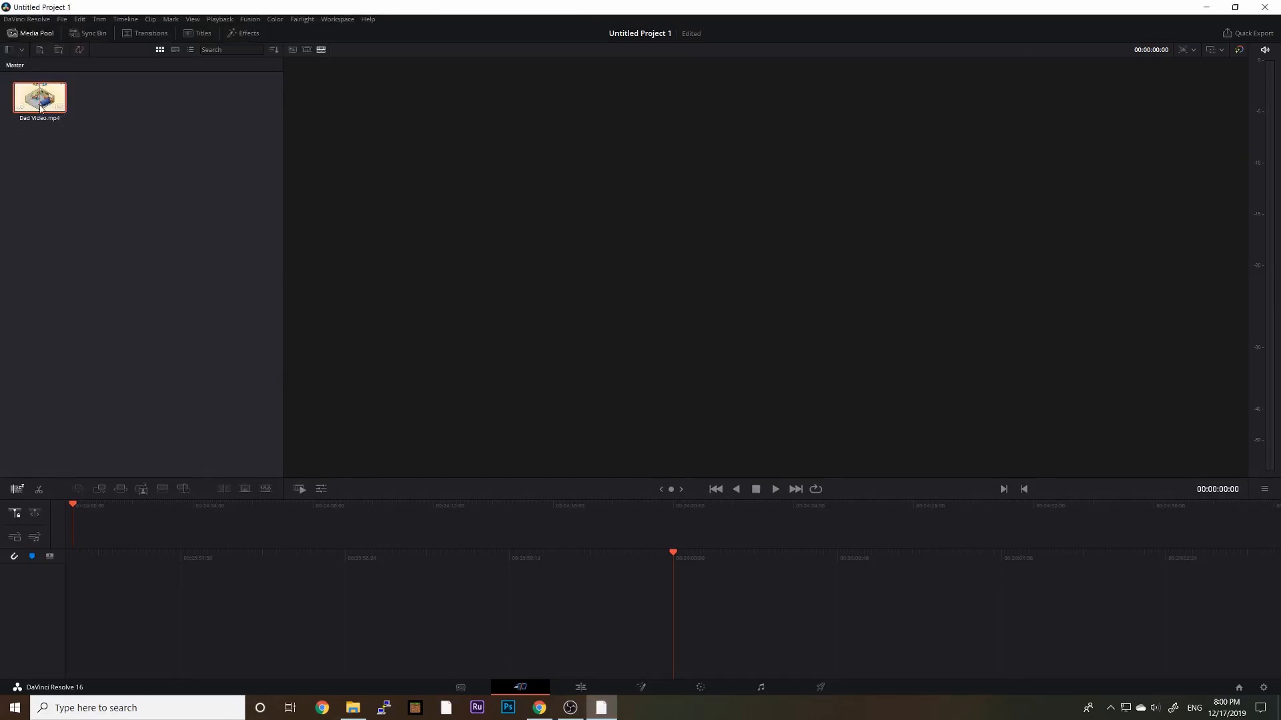
pyautogui.rightClick(41, 108)
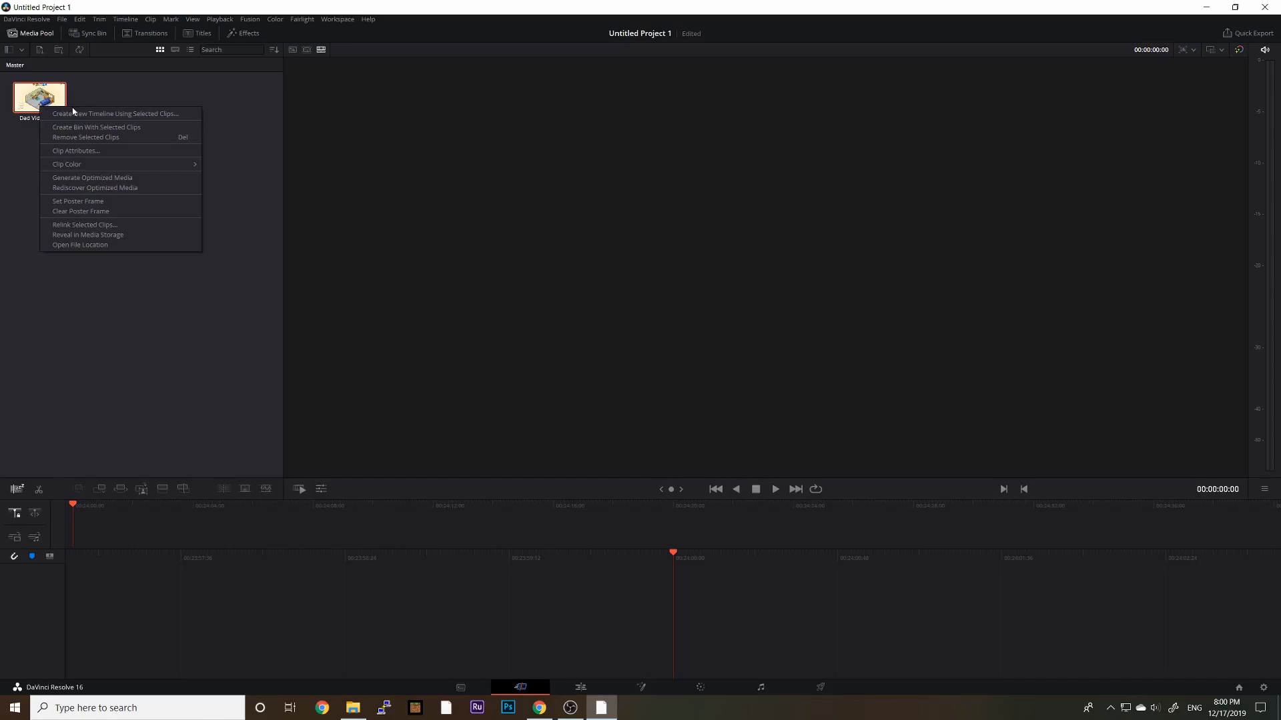
pyautogui.click(84, 117)
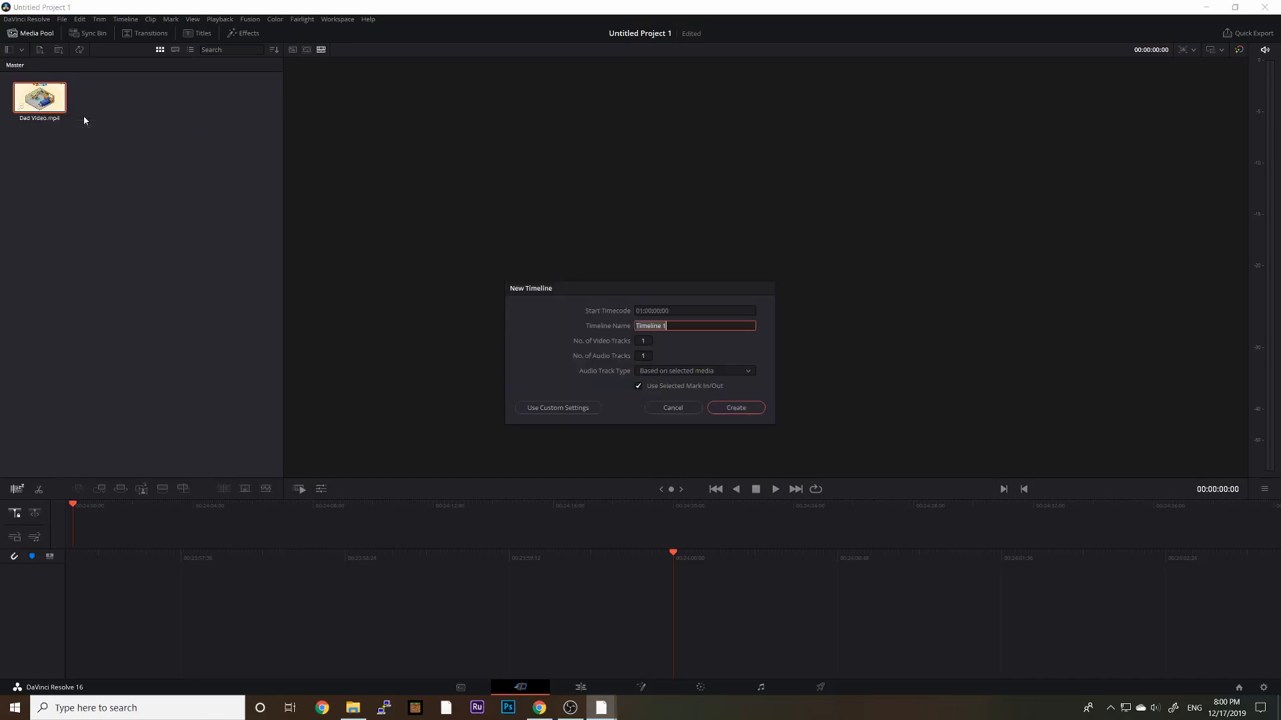
pyautogui.click(736, 407)
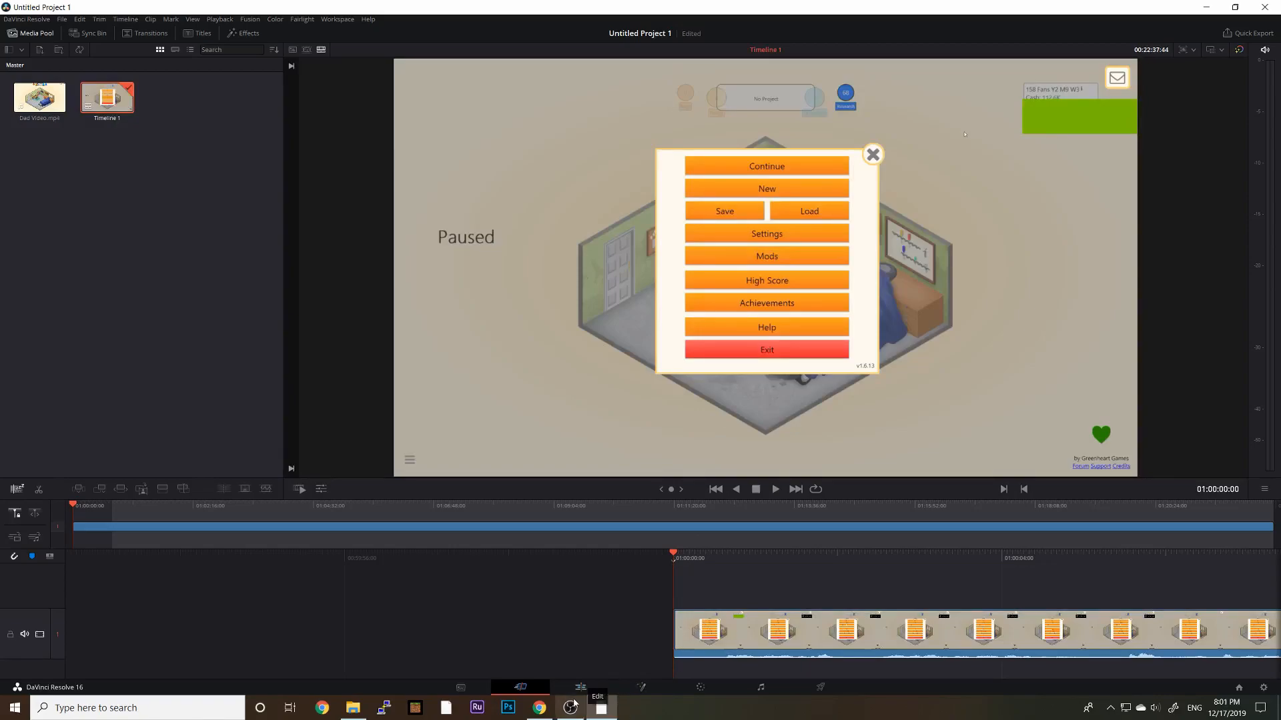
# Play and scrub back and forth through the opening seconds of the timeline
pyautogui.moveTo(570, 707)
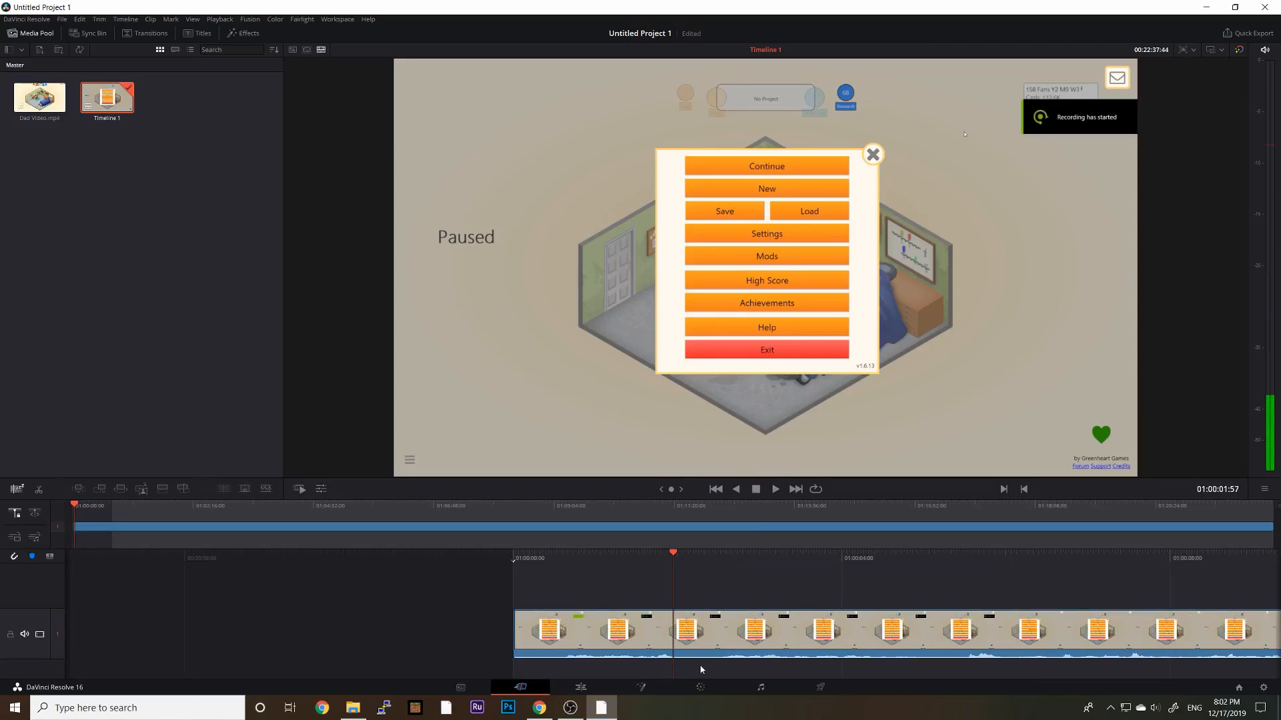
pyautogui.press('j')
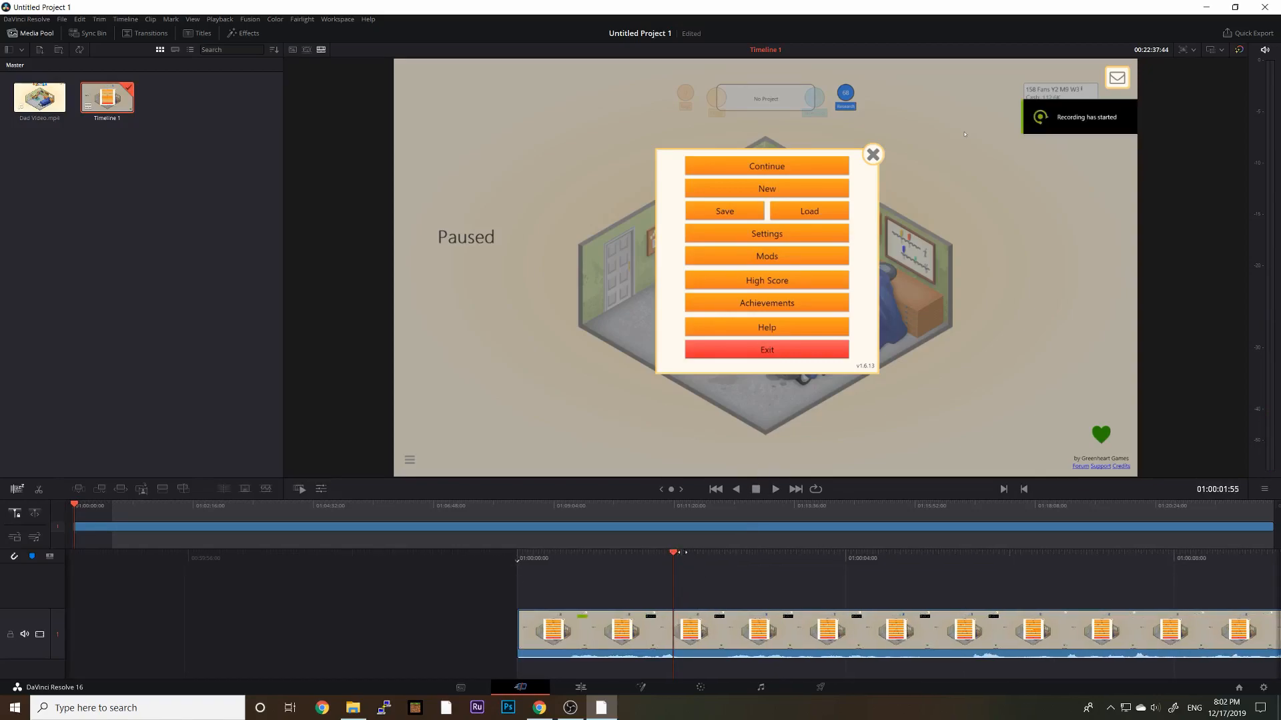
pyautogui.moveTo(720, 564); pyautogui.dragTo(628, 567)
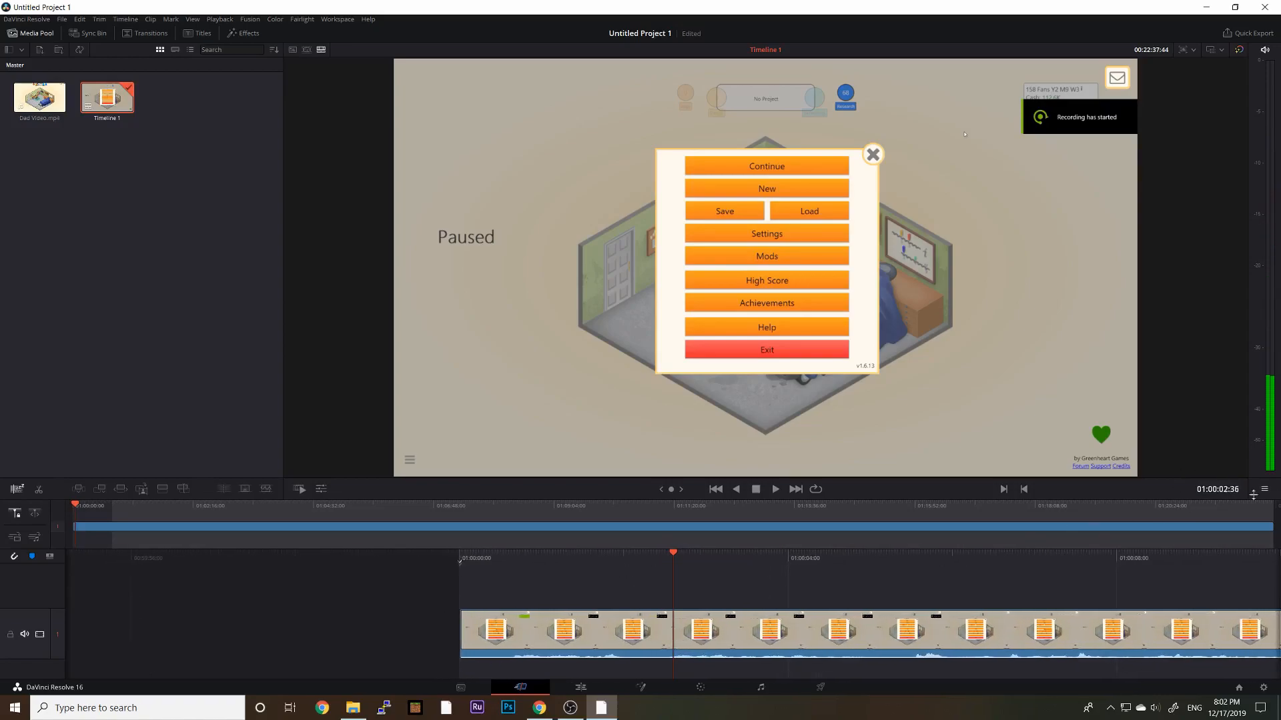
pyautogui.moveTo(690, 572); pyautogui.dragTo(777, 570)
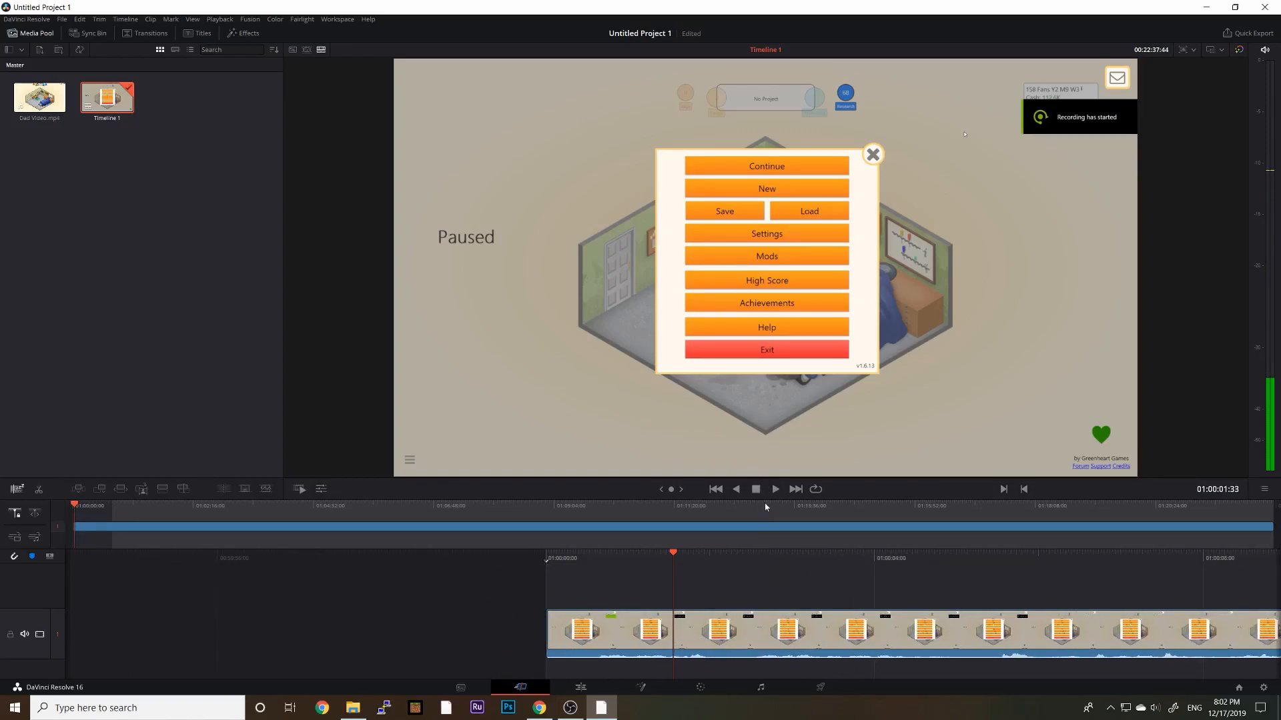
pyautogui.press('space')
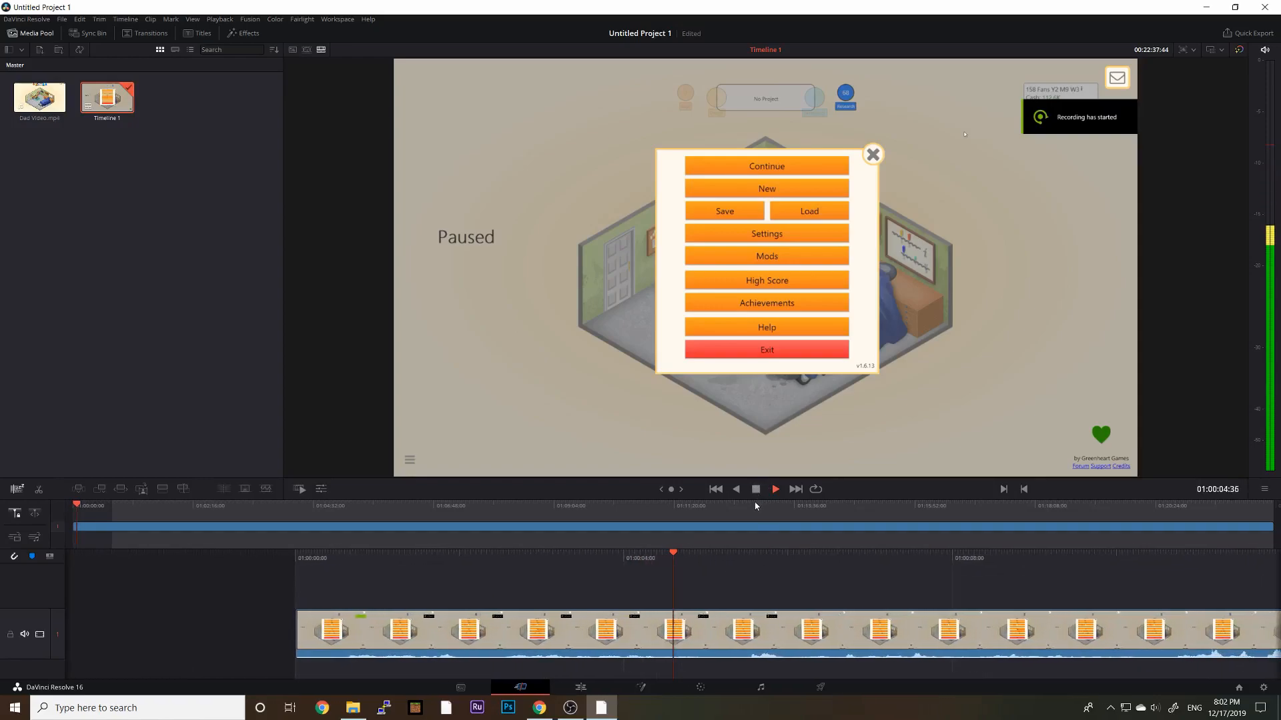
pyautogui.press('space')
# Split the timeline clip at 01:00:02:17 and again at 01:00:04:58
pyautogui.moveTo(629, 553); pyautogui.dragTo(854, 553)
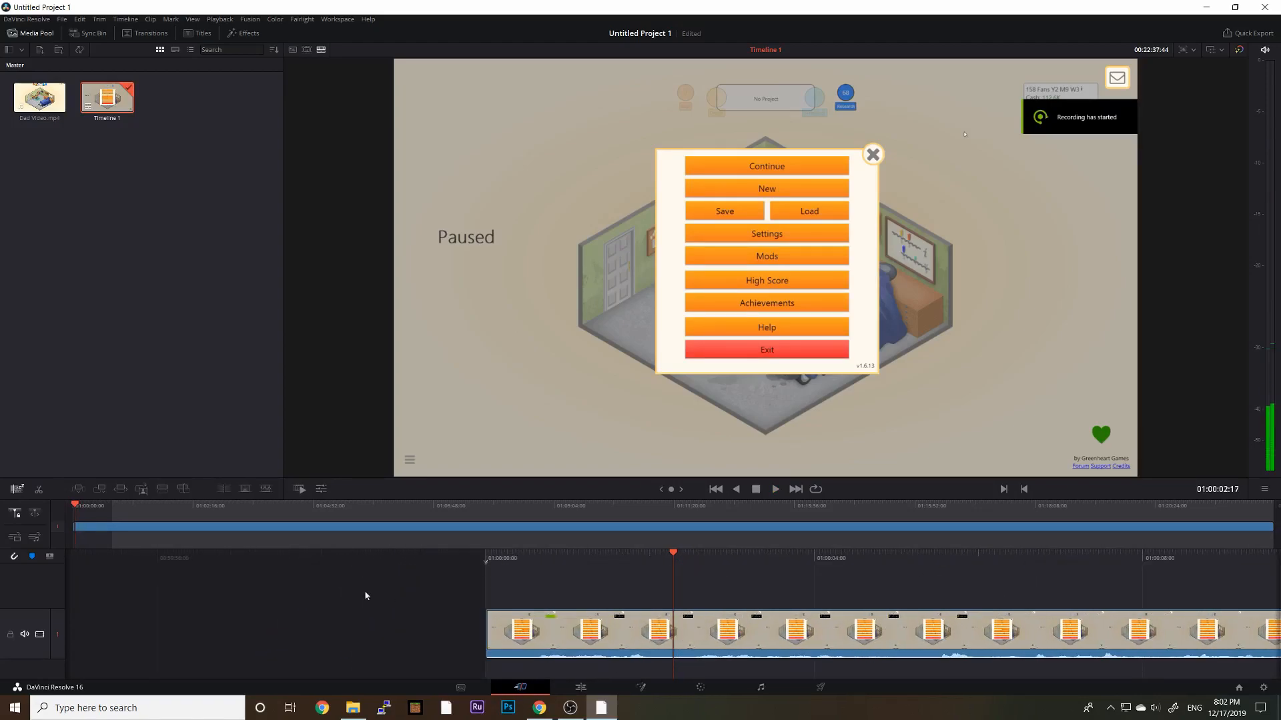
pyautogui.click(40, 491)
pyautogui.press('space')
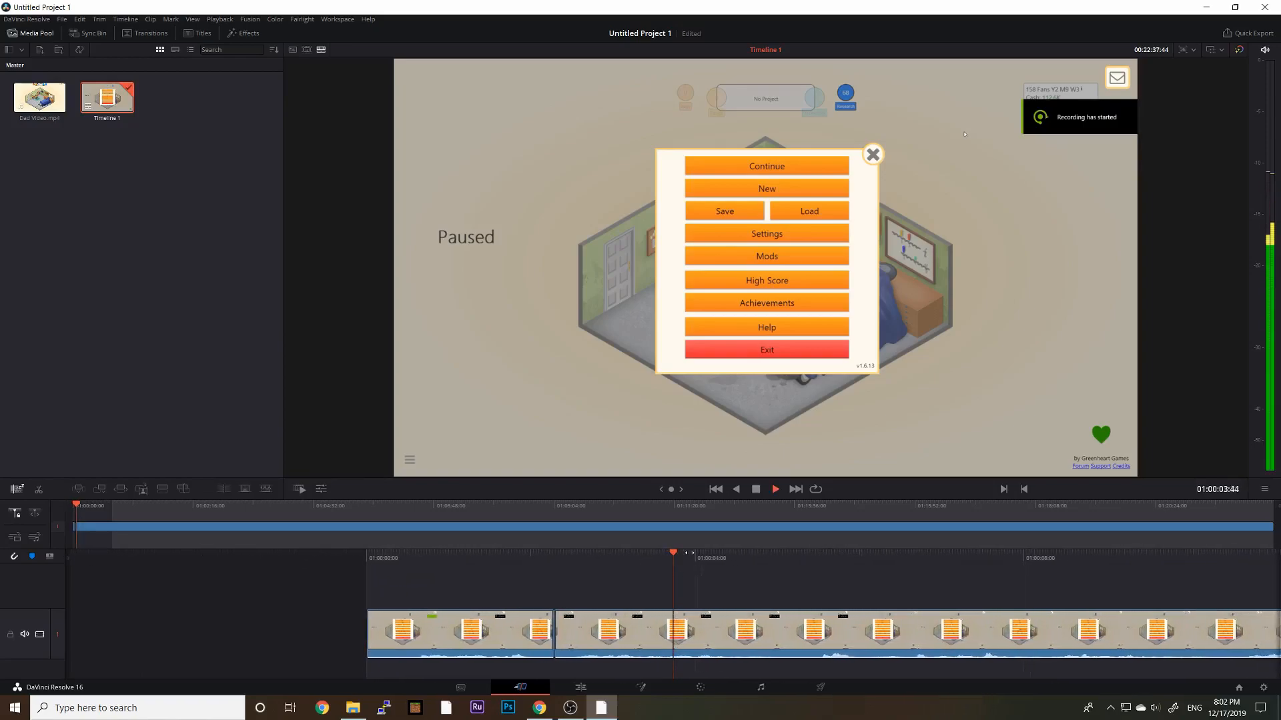
pyautogui.press('space')
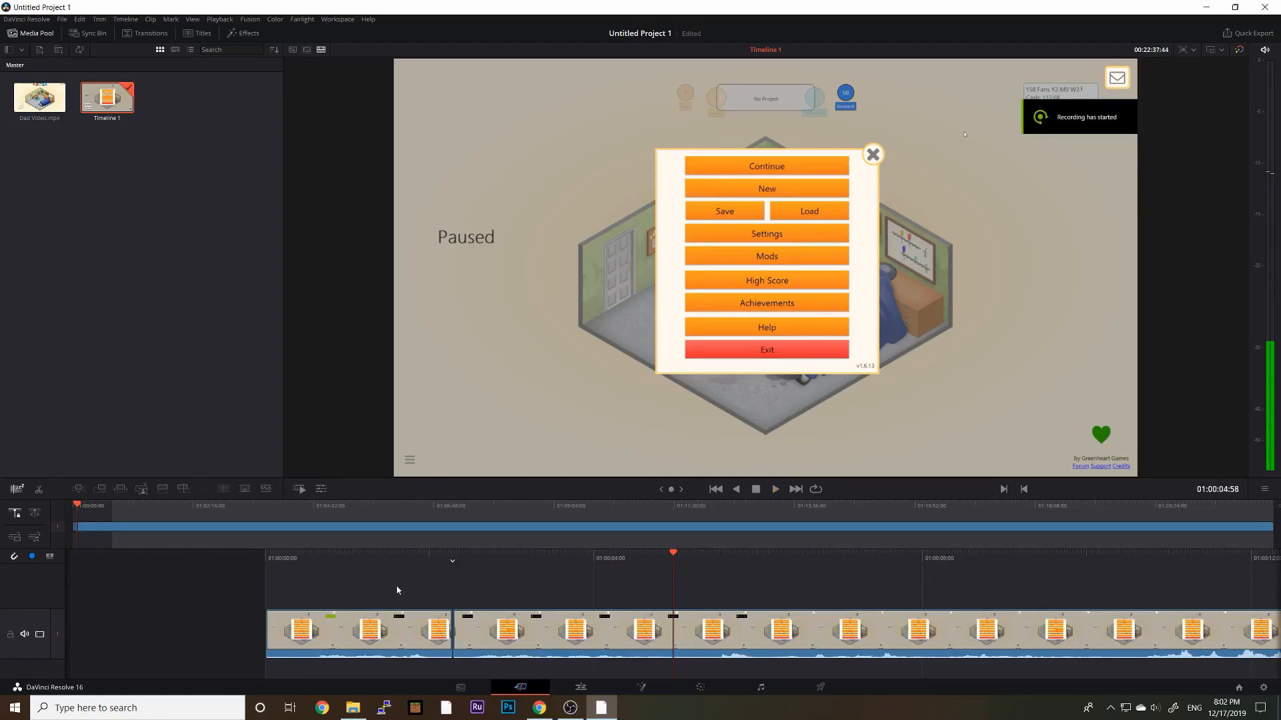
pyautogui.click(39, 490)
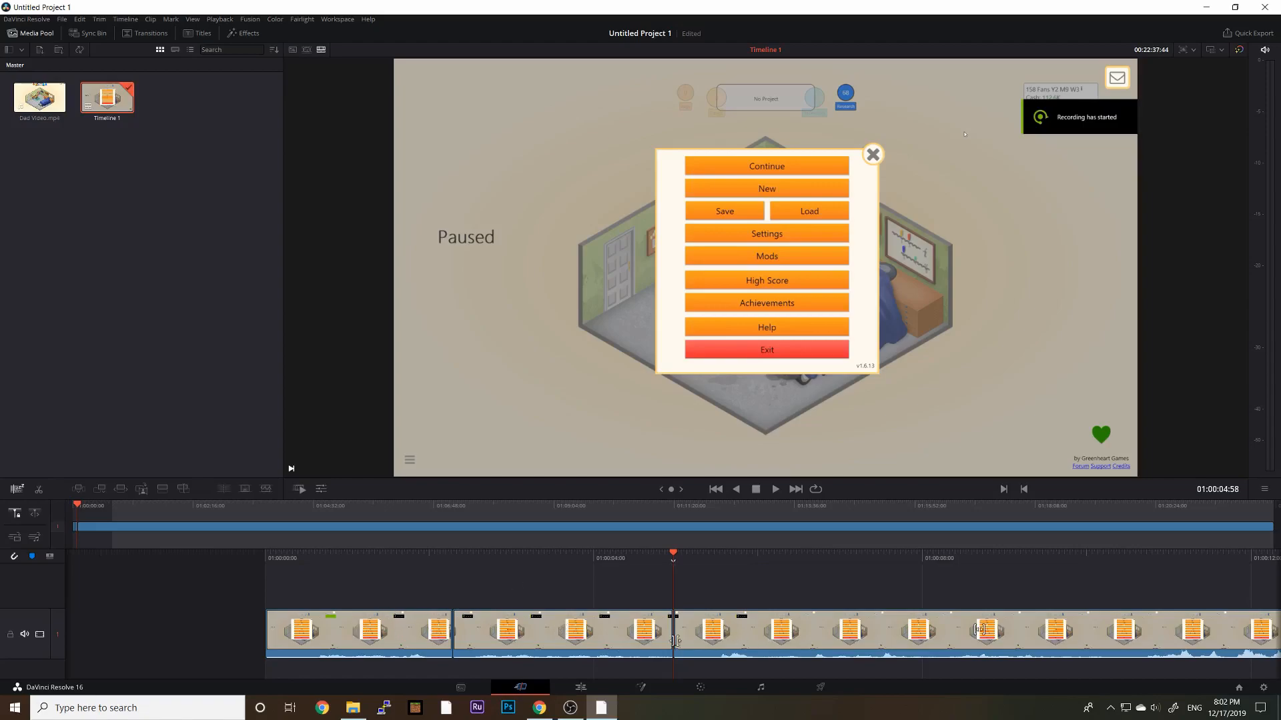
# Delete the middle segment between the two cuts so that the remaining clips close up
pyautogui.press('space')
pyautogui.press('space')
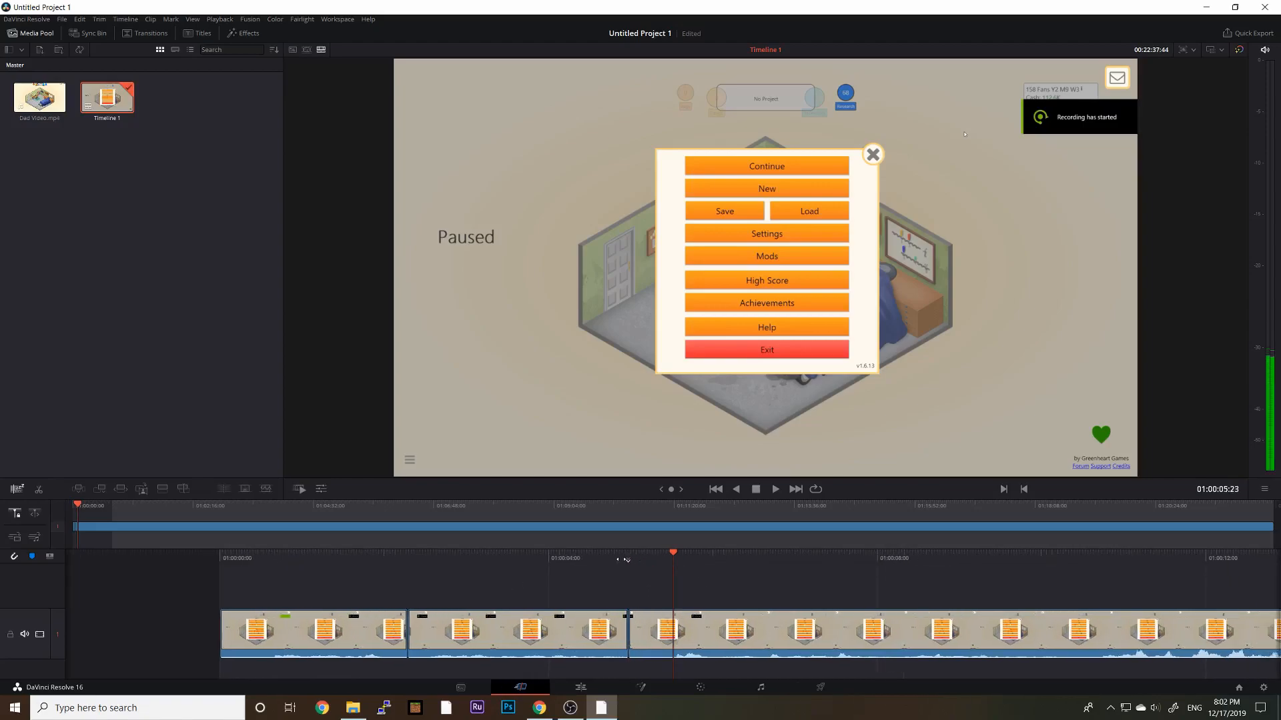
pyautogui.click(572, 642)
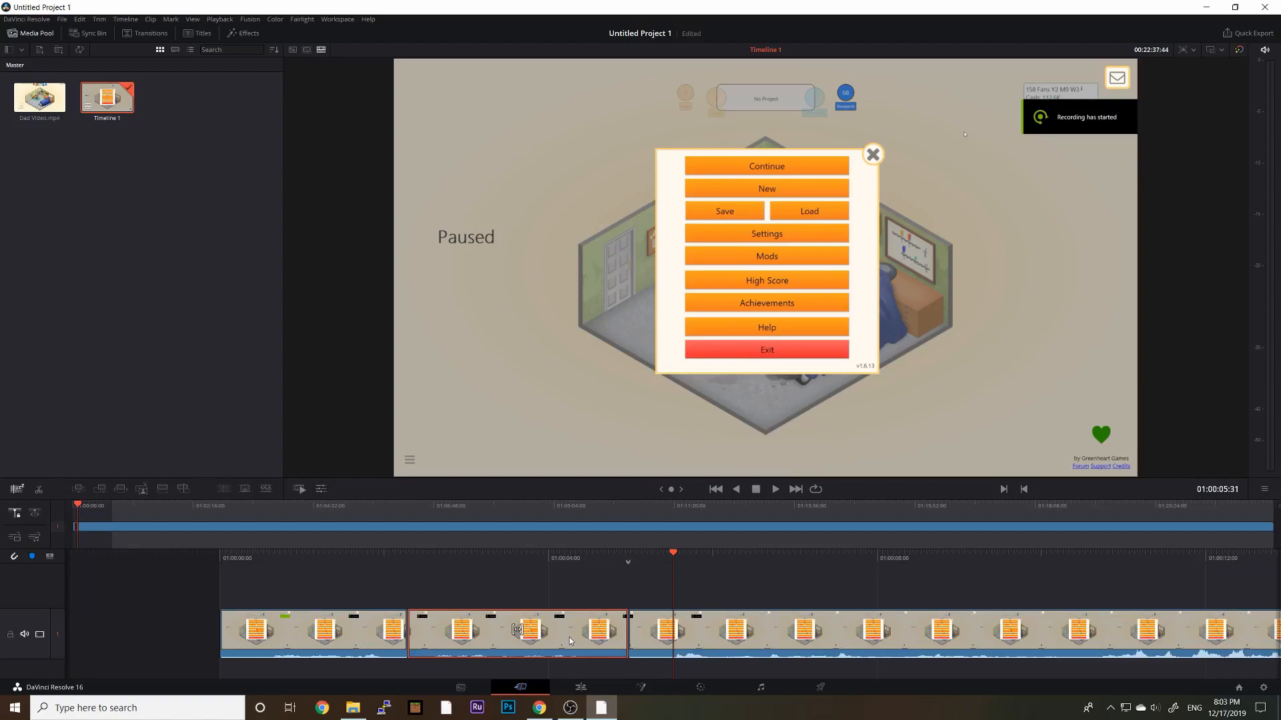
pyautogui.press('BackSpace')
pyautogui.click(522, 633)
pyautogui.press('BackSpace')
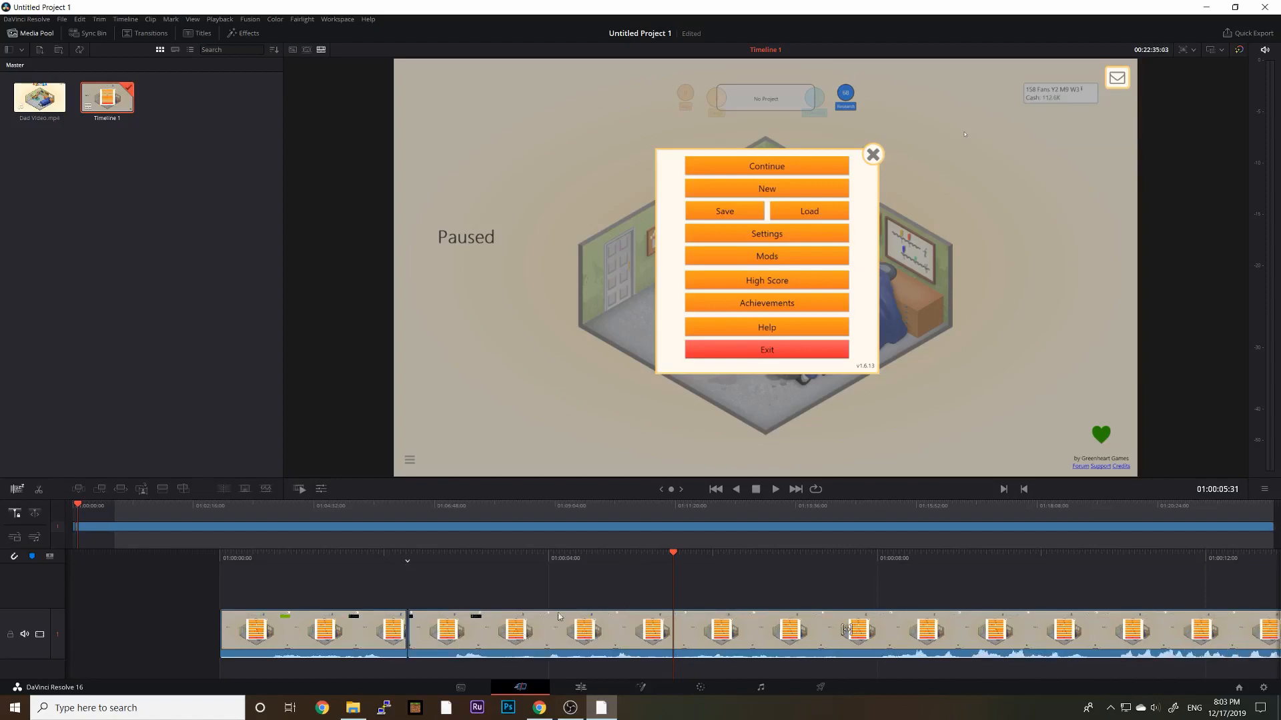
# Play and scrub the opening seconds of the timeline around the cut to review the edit
pyautogui.moveTo(536, 573); pyautogui.dragTo(909, 572)
pyautogui.press('space')
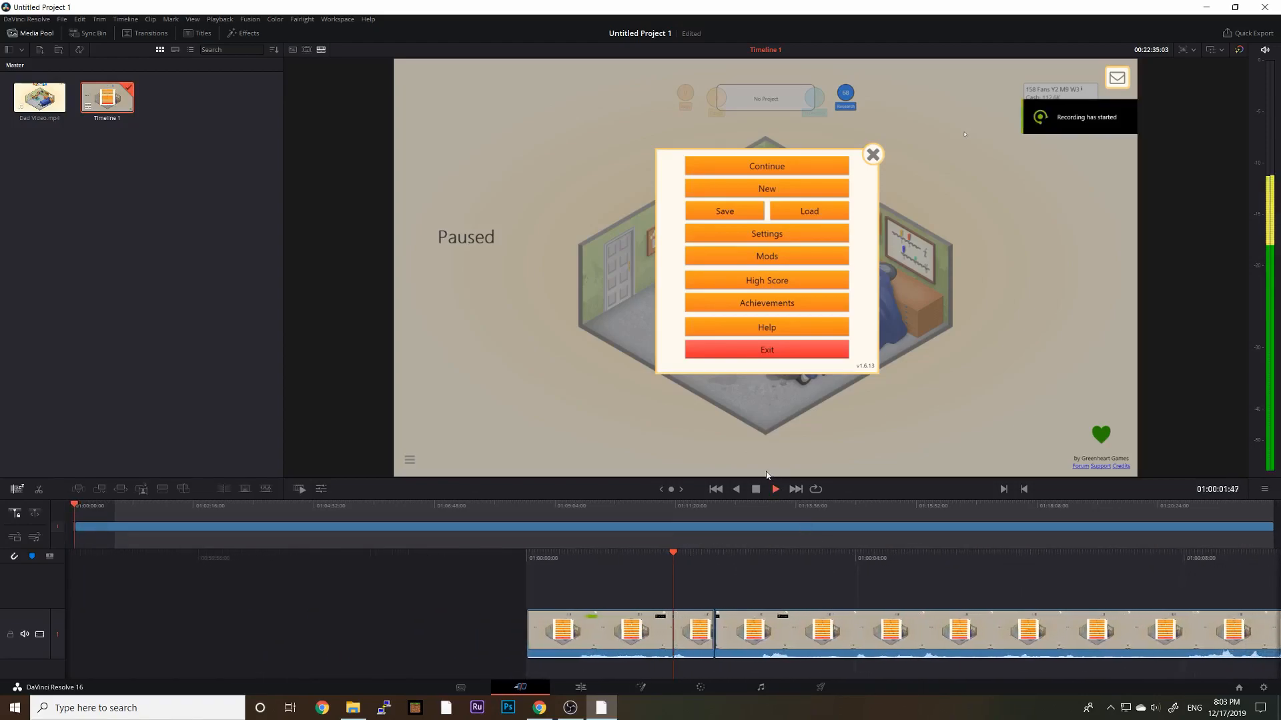
pyautogui.press('space')
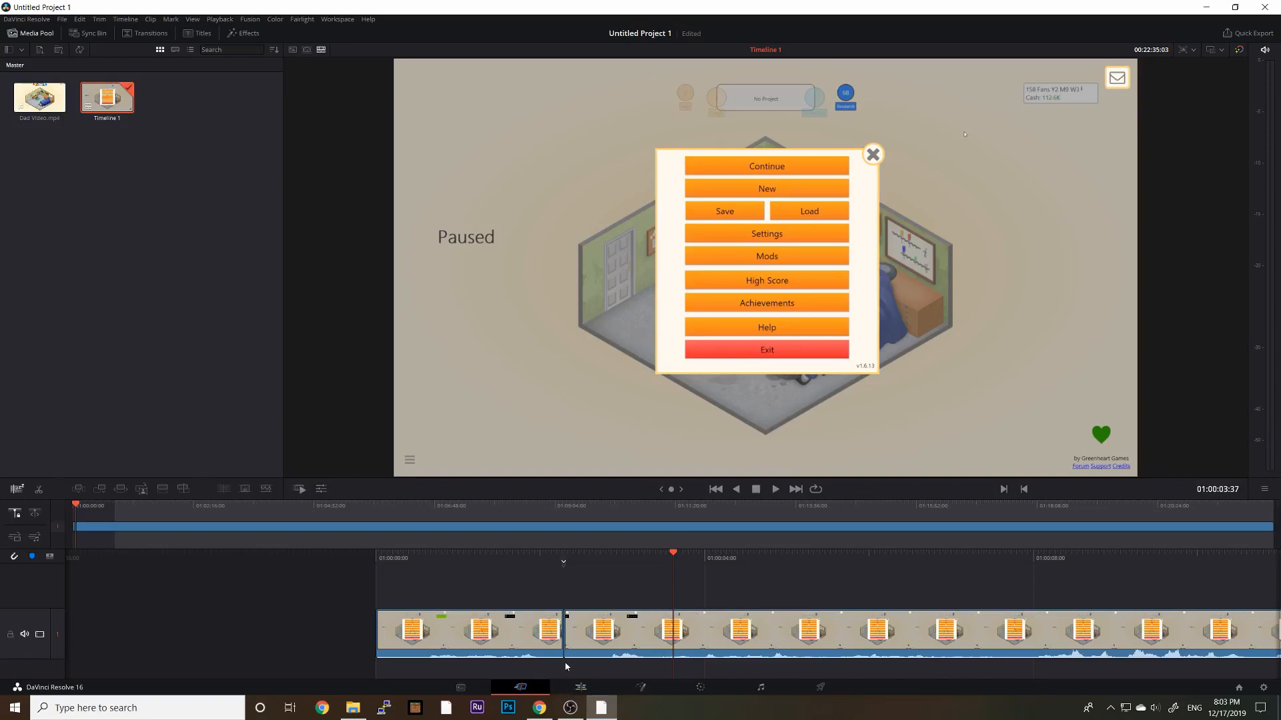
pyautogui.moveTo(617, 643); pyautogui.dragTo(672, 647)
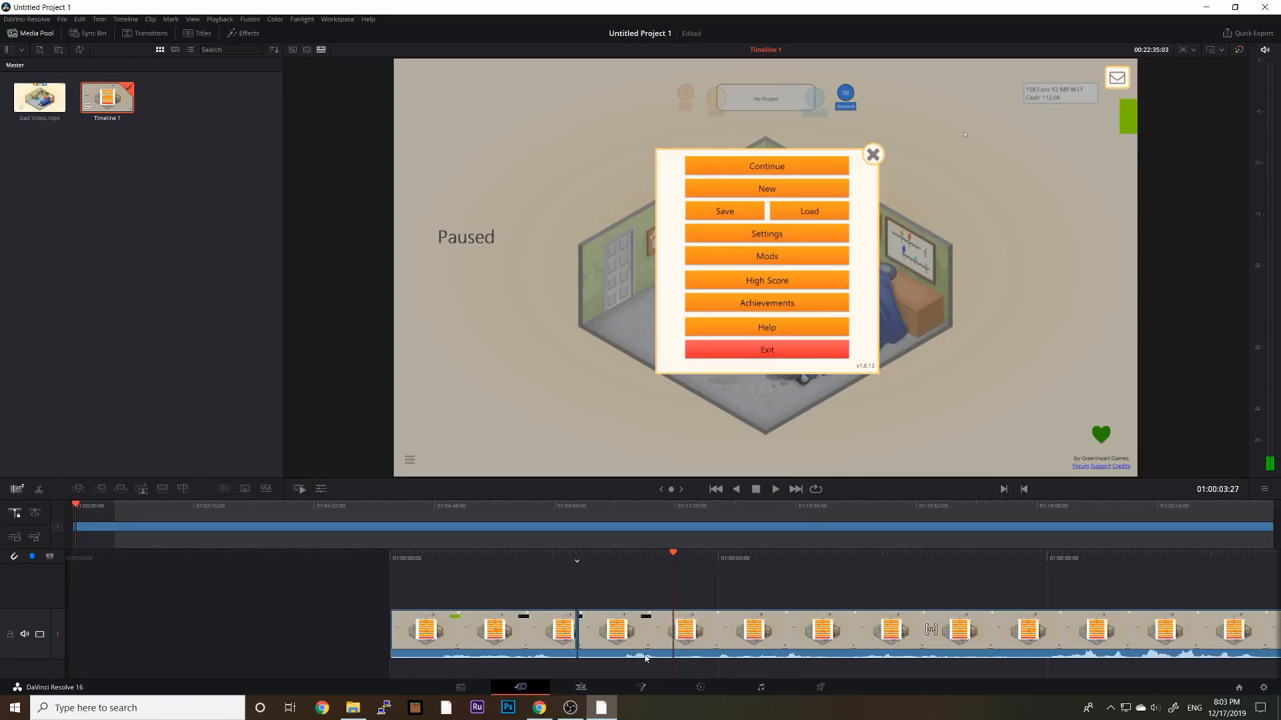
pyautogui.press('j')
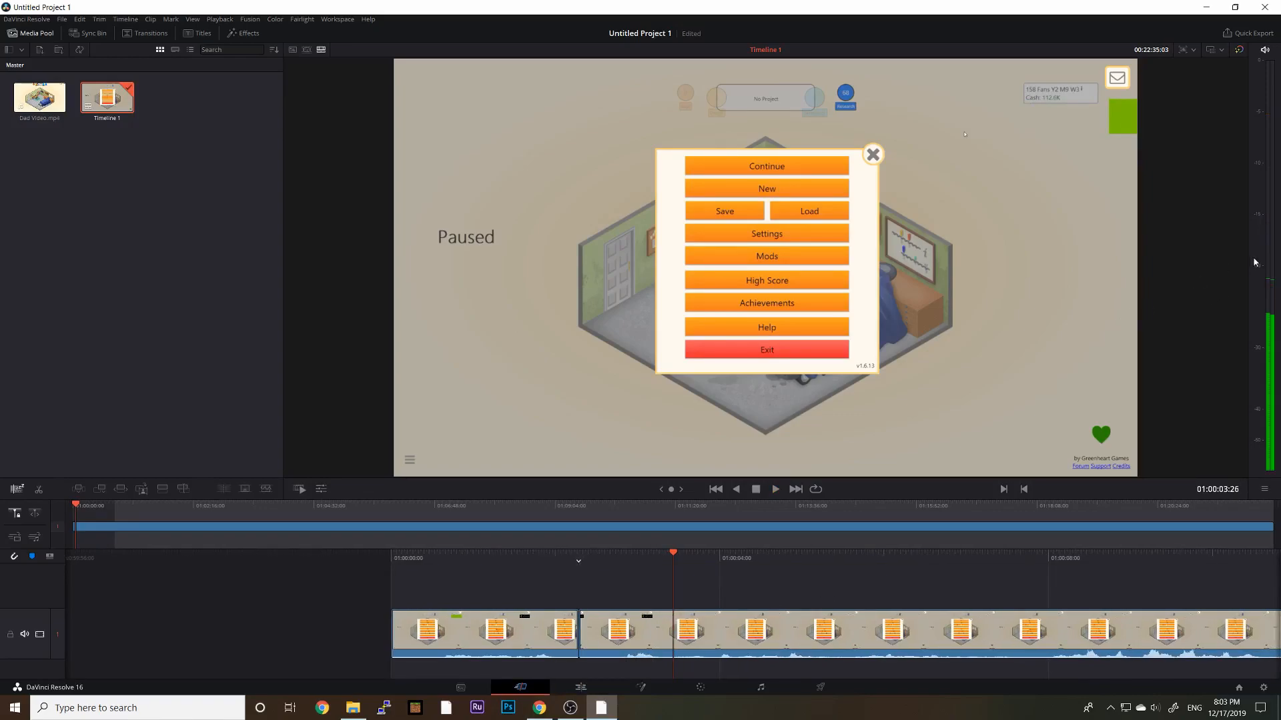
pyautogui.press('l')
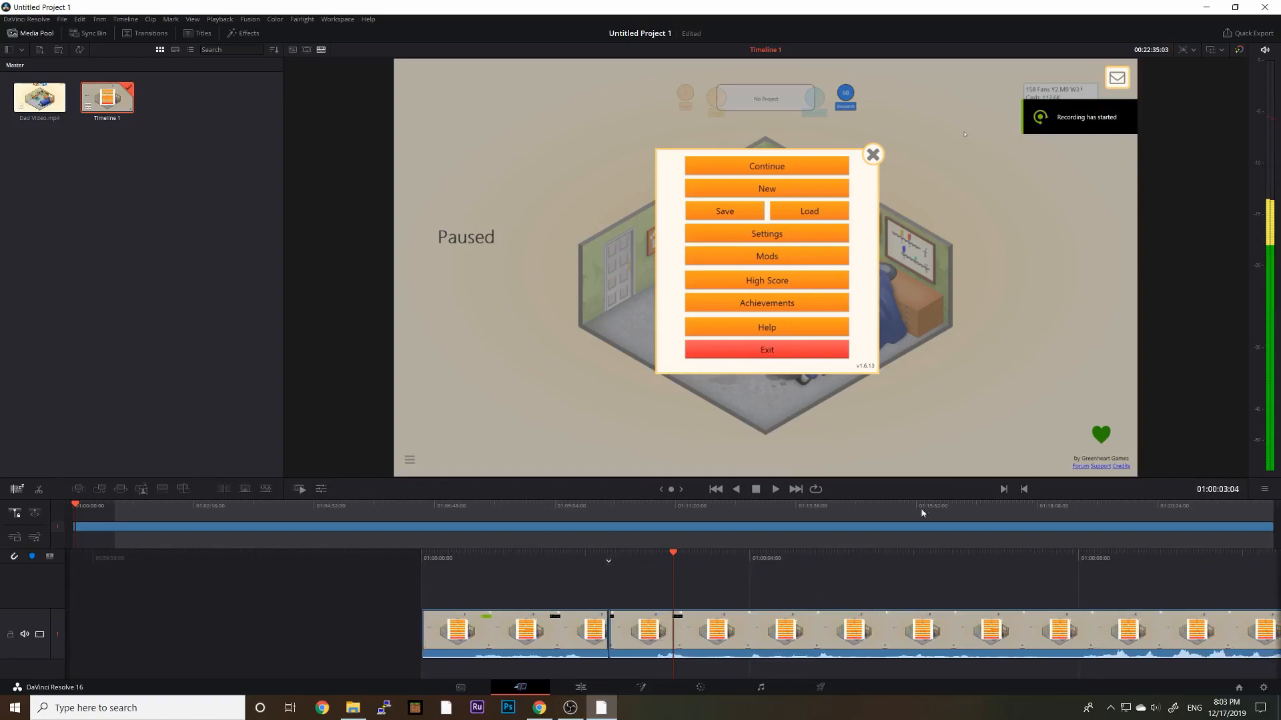
# Switch to the Edit page and return the playhead to the start of the timeline at 01:00:00:00
pyautogui.click(580, 687)
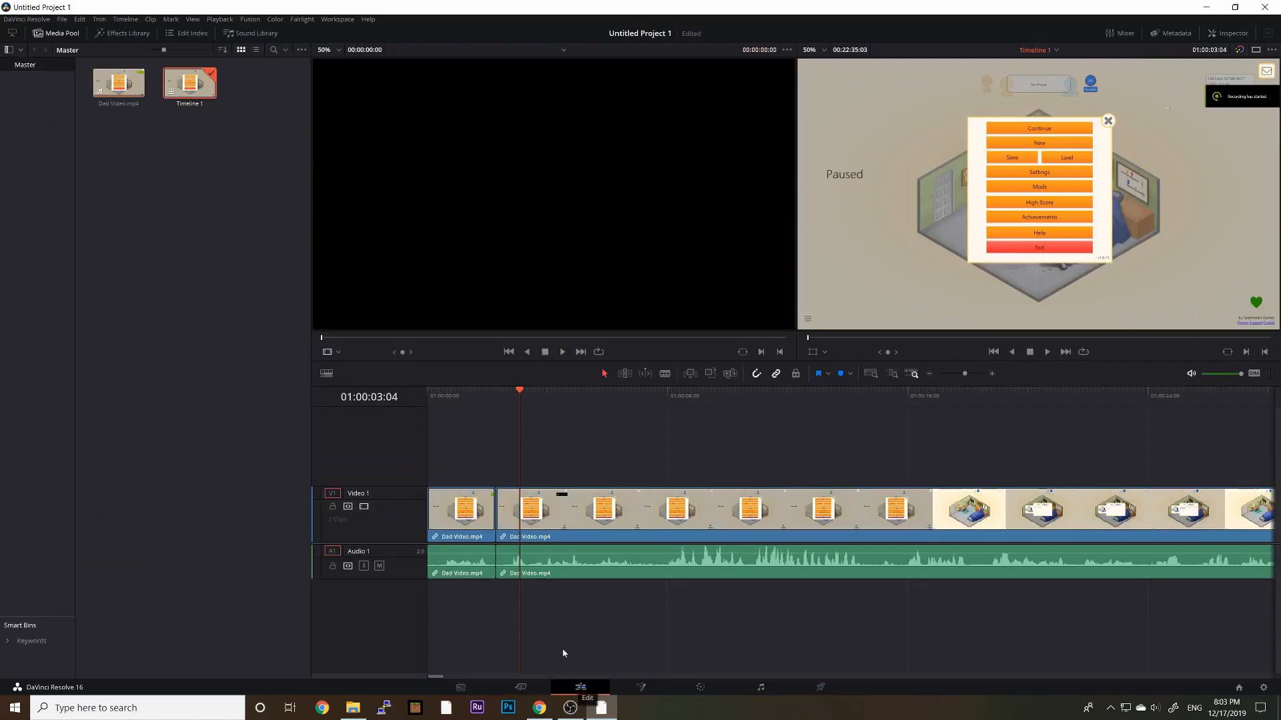
pyautogui.click(544, 398)
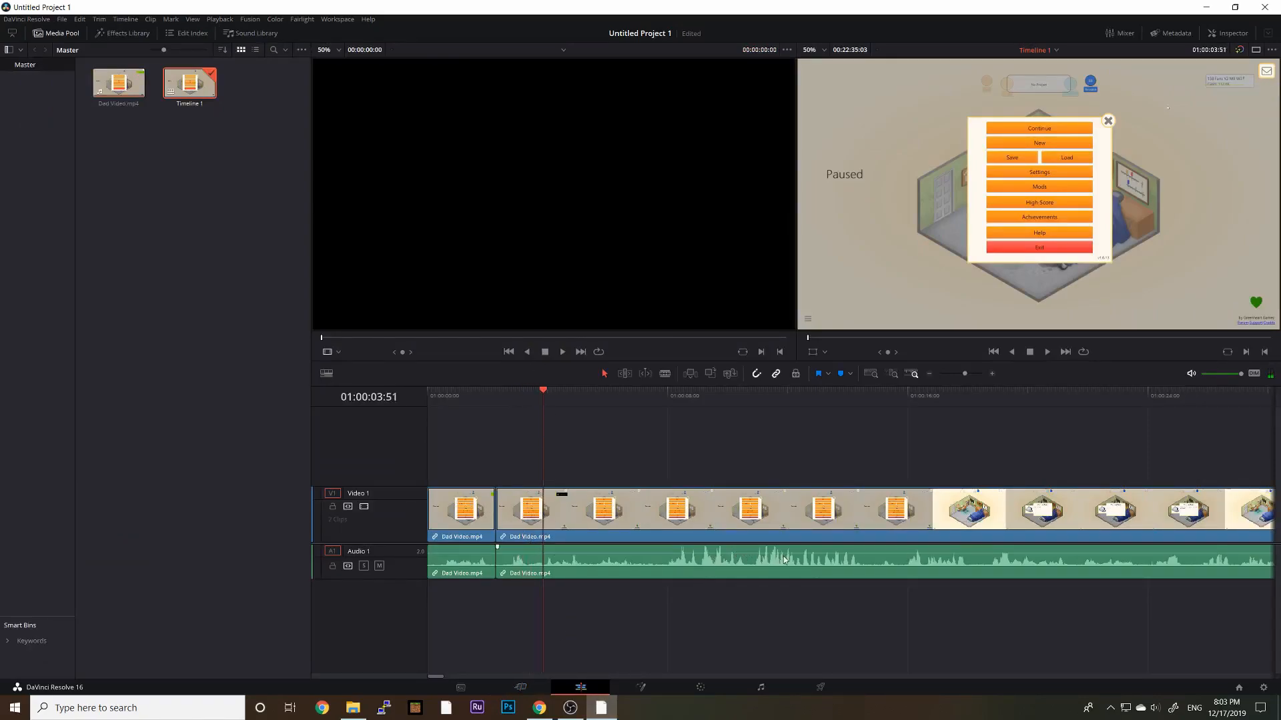
pyautogui.click(543, 400)
pyautogui.moveTo(543, 399); pyautogui.dragTo(366, 523)
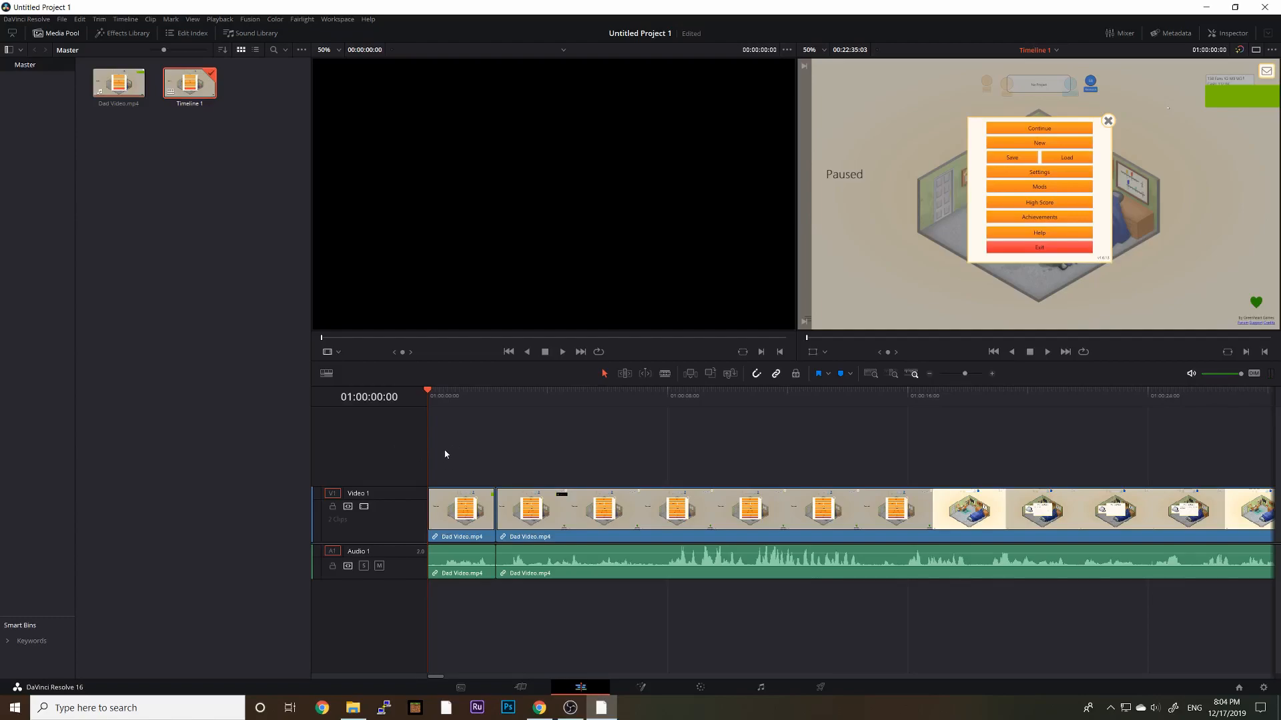
# Examine the video and audio properties of the first timeline clip in the Inspector
pyautogui.moveTo(445, 451); pyautogui.dragTo(502, 471)
pyautogui.click(1216, 37)
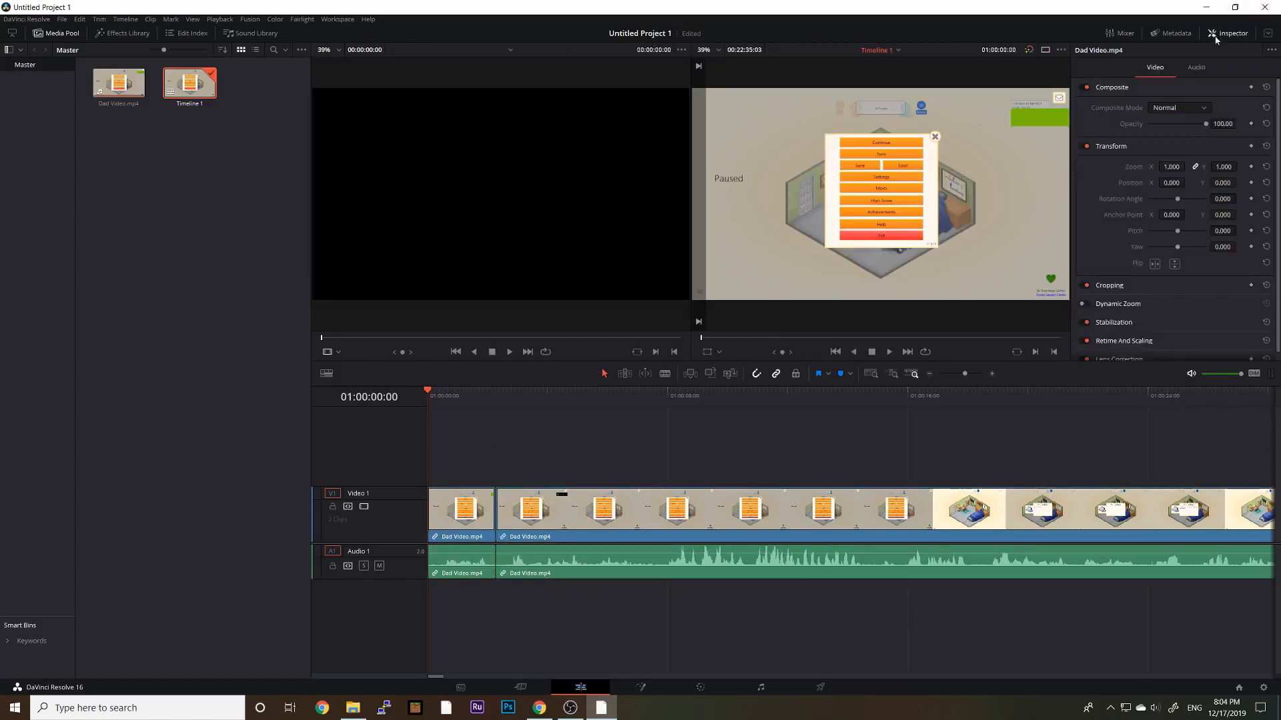
pyautogui.click(1196, 69)
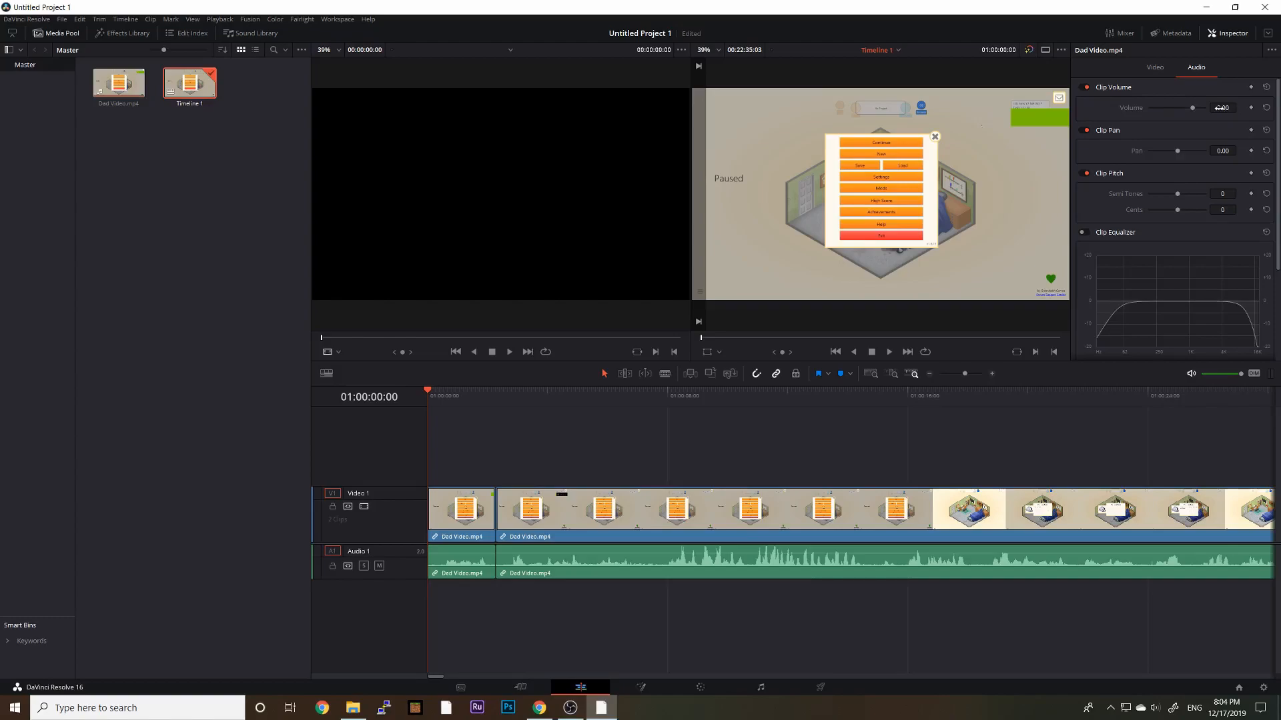
pyautogui.click(1227, 33)
# Lower the clip volume of both timeline clips together to -12.96 and play the opening seconds
pyautogui.moveTo(473, 463); pyautogui.dragTo(561, 514)
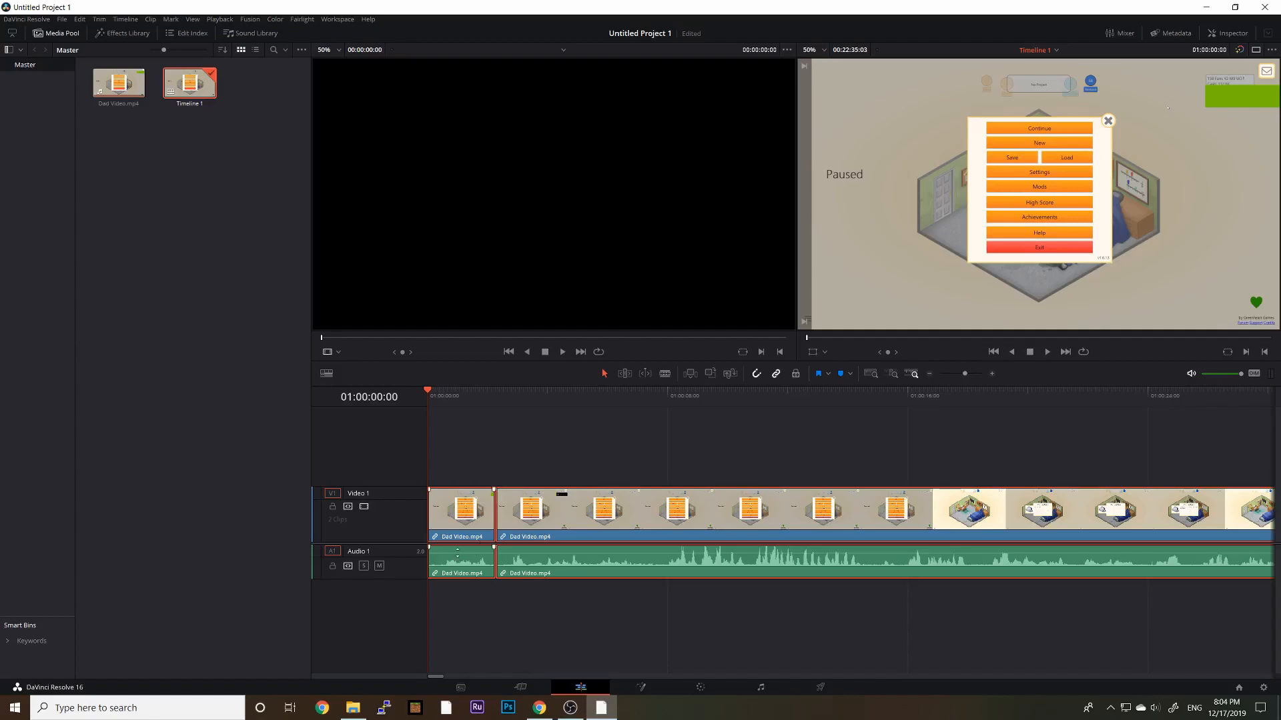
pyautogui.moveTo(458, 551); pyautogui.dragTo(474, 551)
pyautogui.moveTo(457, 428); pyautogui.dragTo(552, 522)
pyautogui.click(1223, 33)
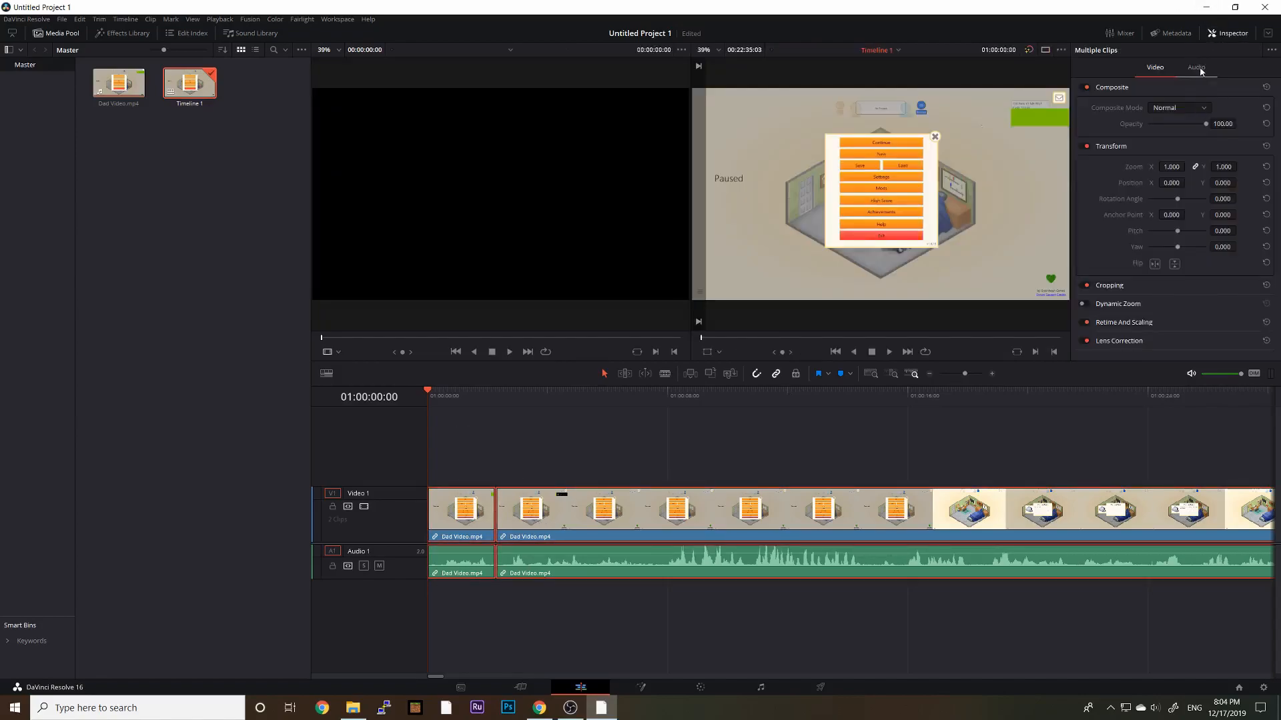
pyautogui.click(1224, 108)
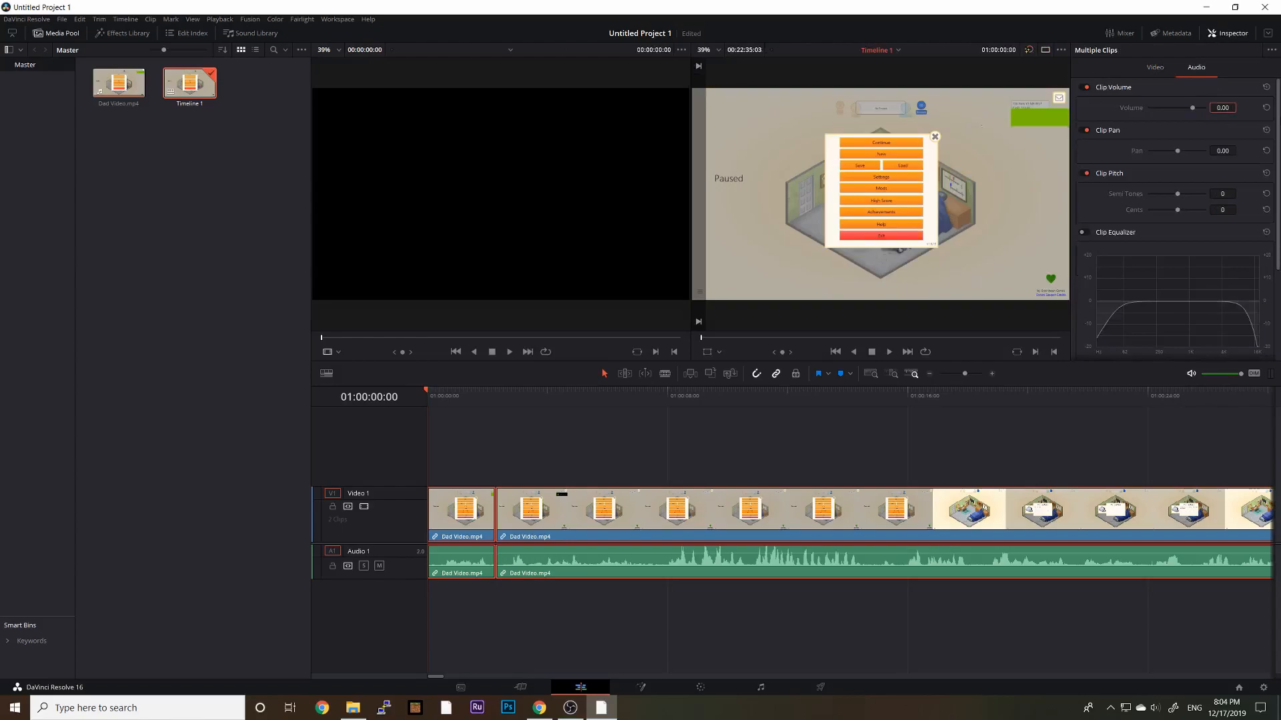
pyautogui.moveTo(1192, 107); pyautogui.dragTo(1187, 108)
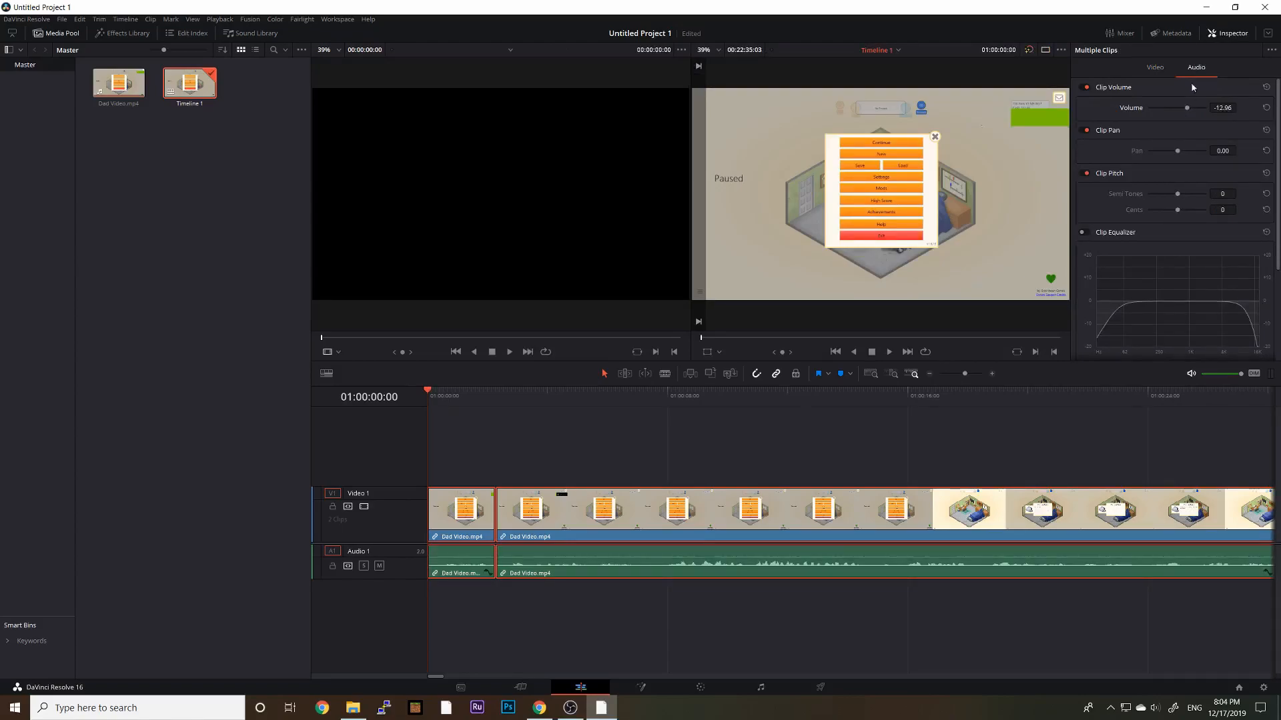
pyautogui.click(671, 472)
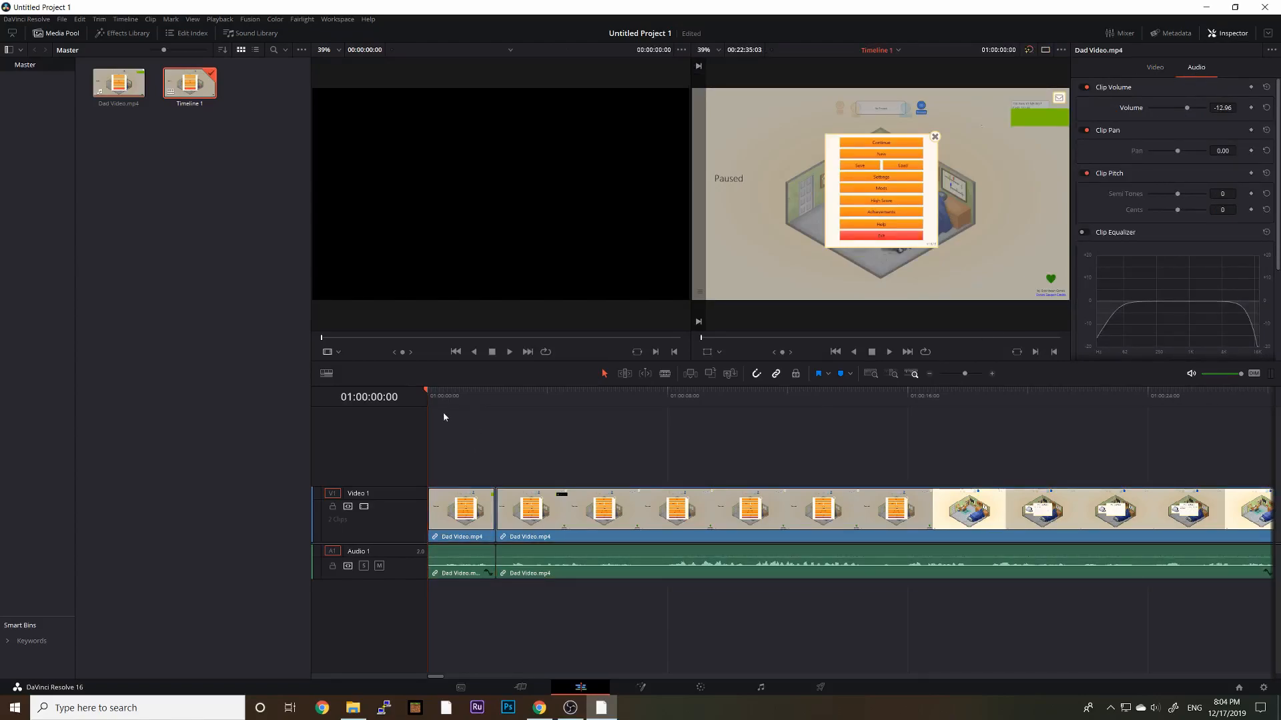
pyautogui.click(1228, 33)
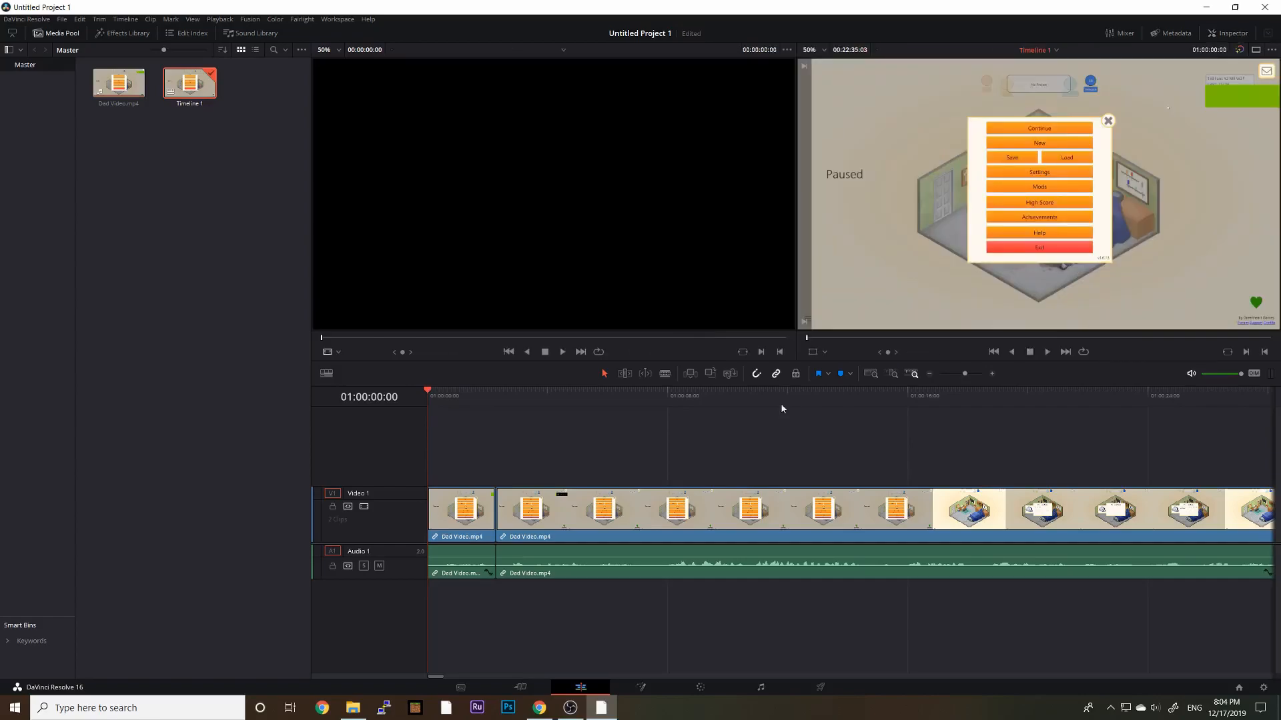
pyautogui.press('space')
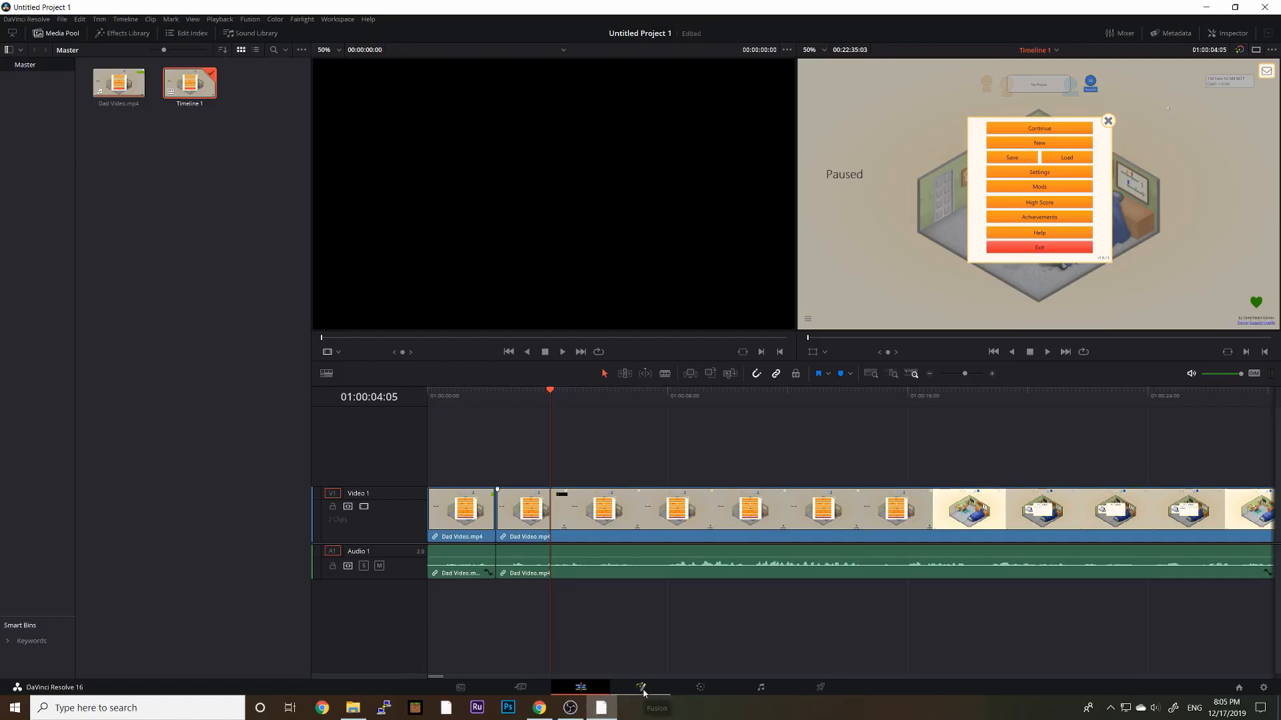
# On the Color page, shift the first clip's Lift, Gamma, Gain and Offset color wheels to give it a strong yellow-green tint
pyautogui.click(701, 689)
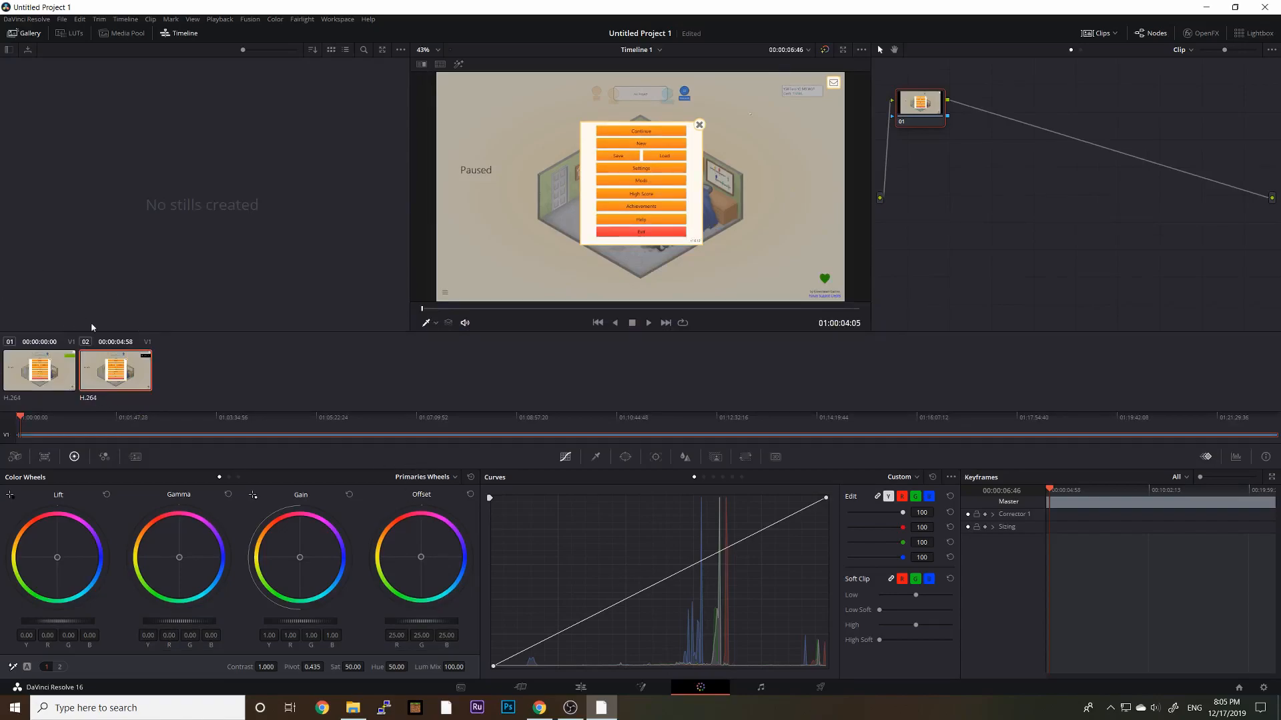
pyautogui.click(44, 369)
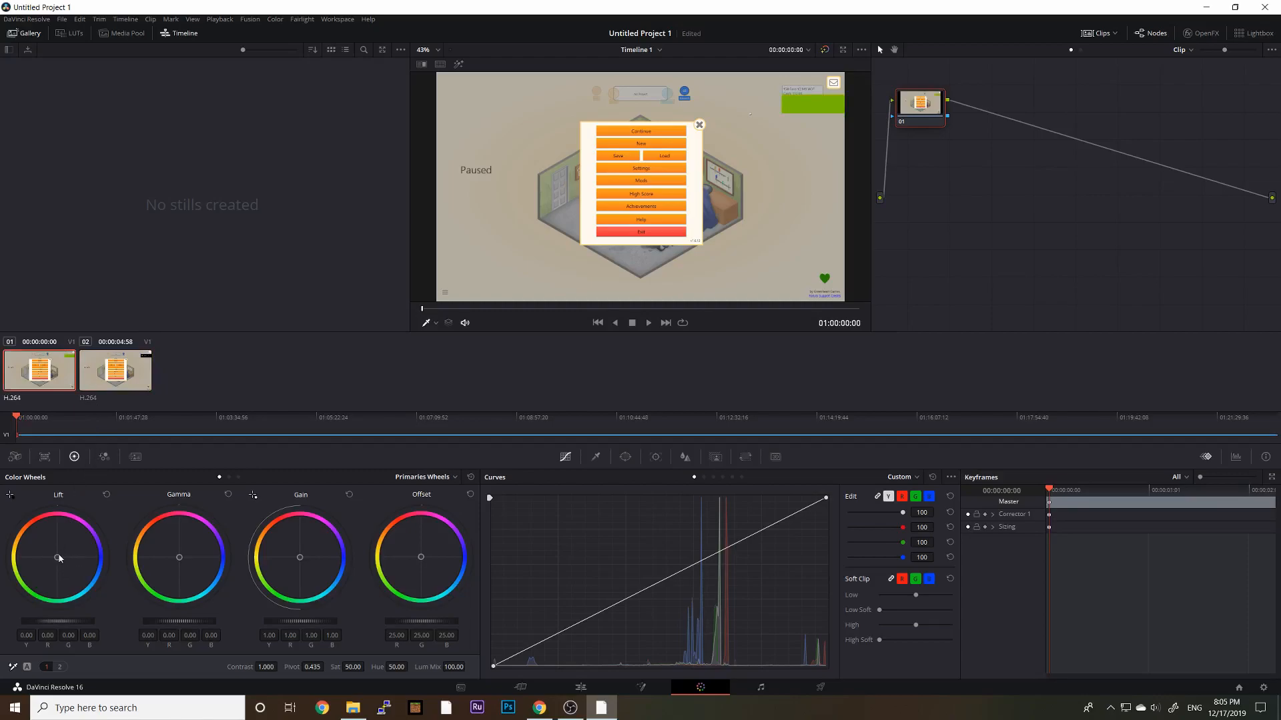
pyautogui.moveTo(57, 558); pyautogui.dragTo(43, 567)
pyautogui.moveTo(165, 591); pyautogui.dragTo(310, 557)
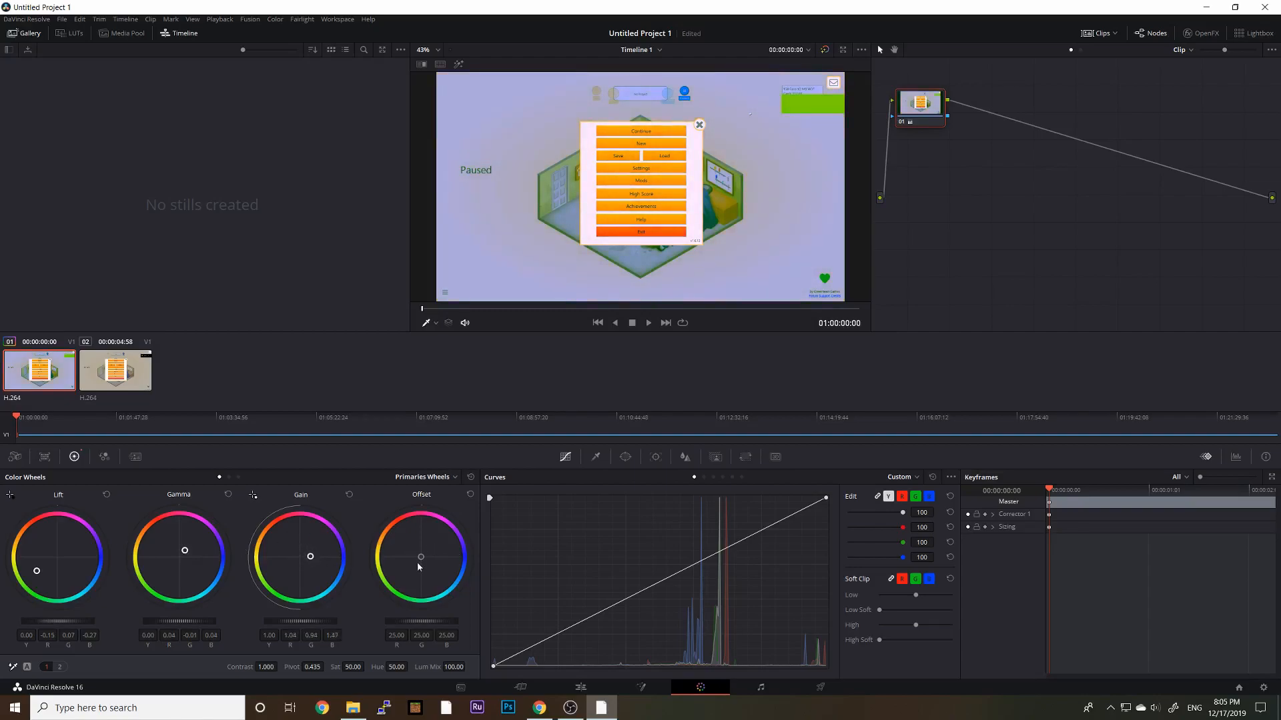
pyautogui.moveTo(421, 555); pyautogui.dragTo(302, 557)
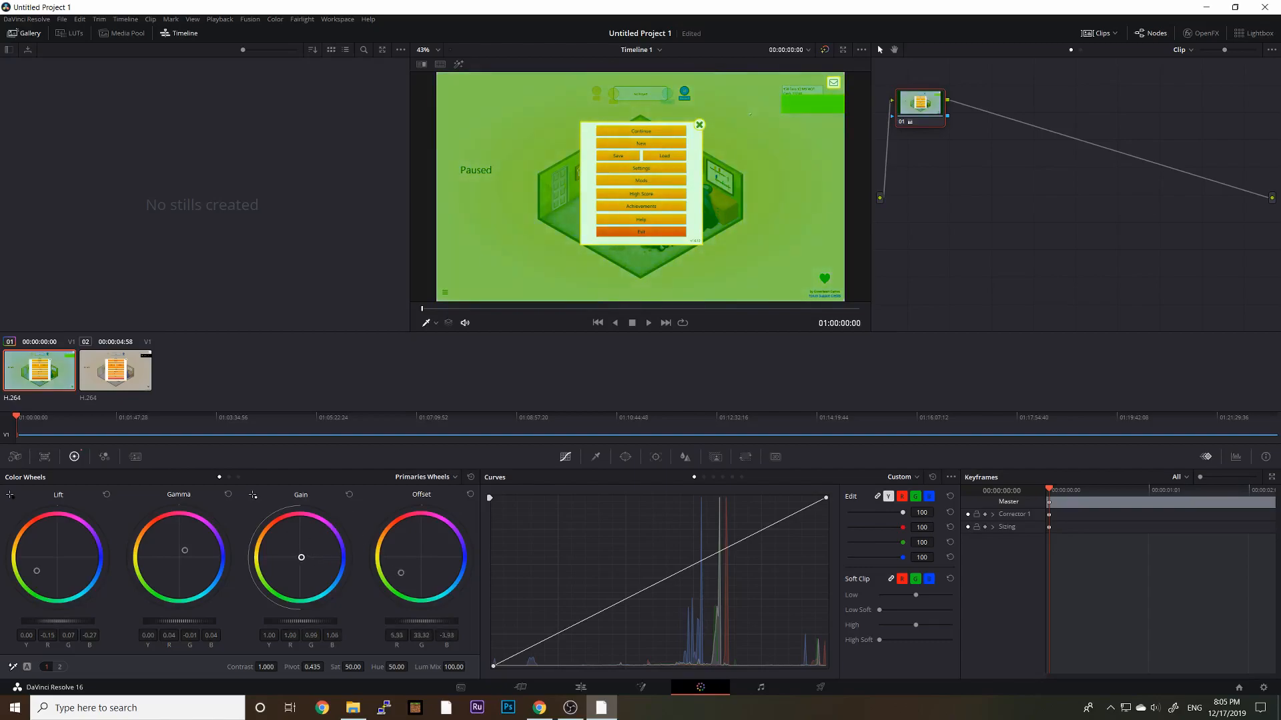
pyautogui.moveTo(166, 555); pyautogui.dragTo(198, 558)
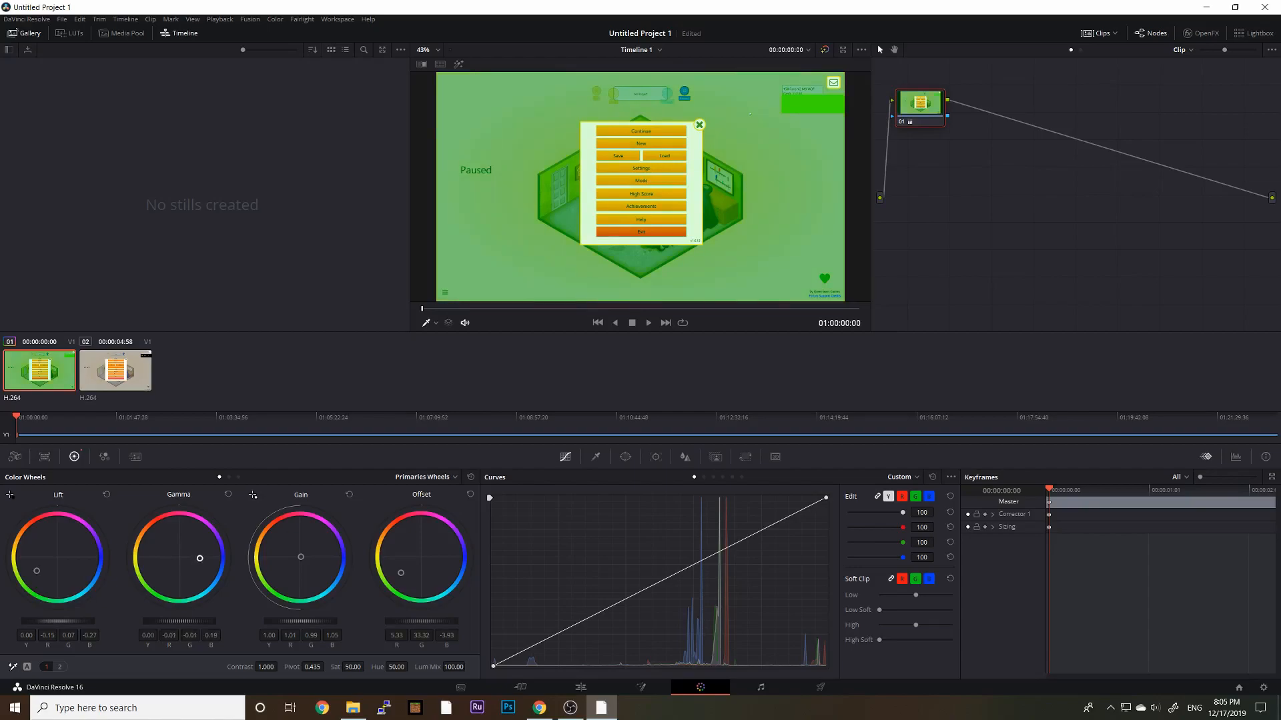
pyautogui.moveTo(36, 569); pyautogui.dragTo(29, 546)
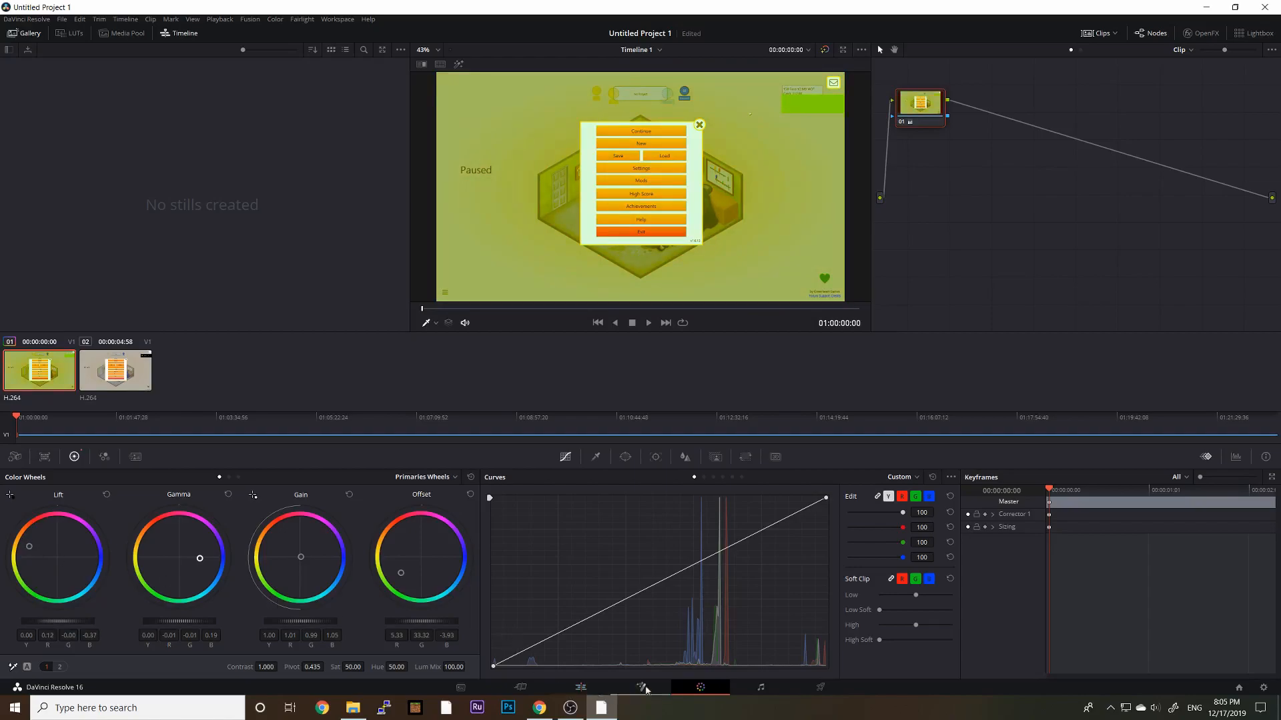
# Return to the Cut page, open Quick Export, look through the YouTube and Vimeo presets, and choose H.264
pyautogui.click(501, 684)
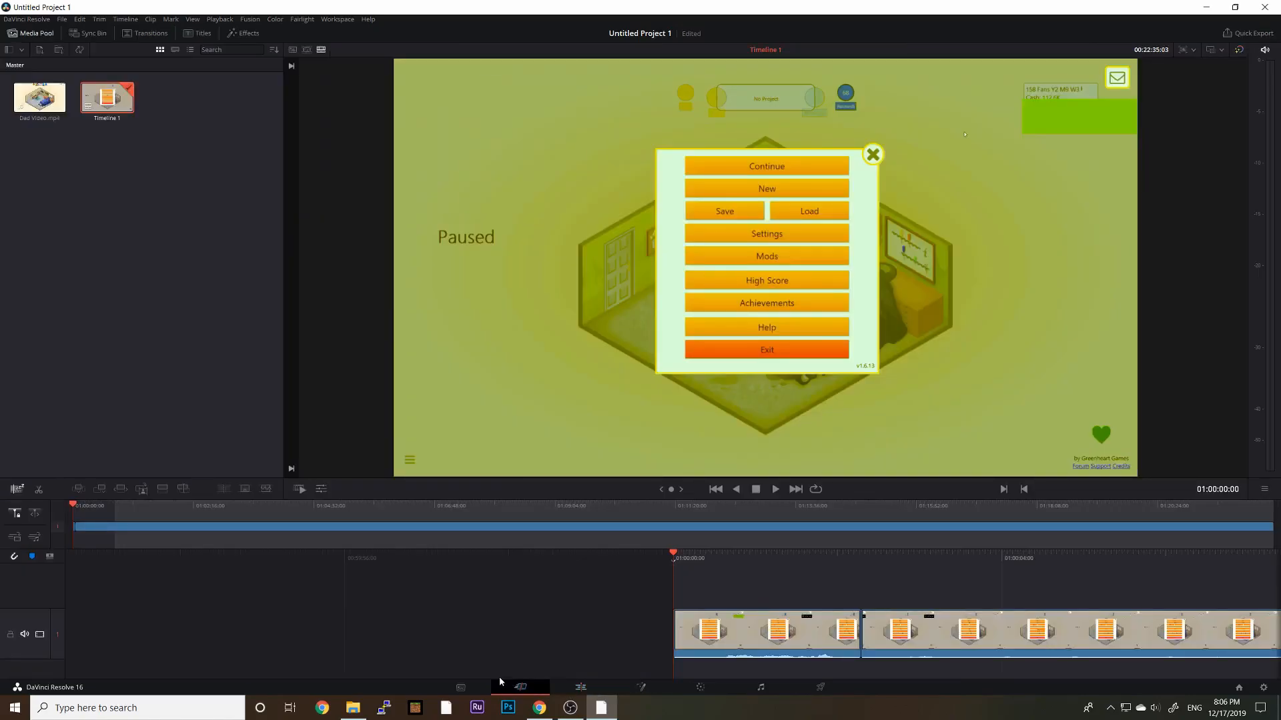
pyautogui.click(104, 404)
pyautogui.click(1247, 33)
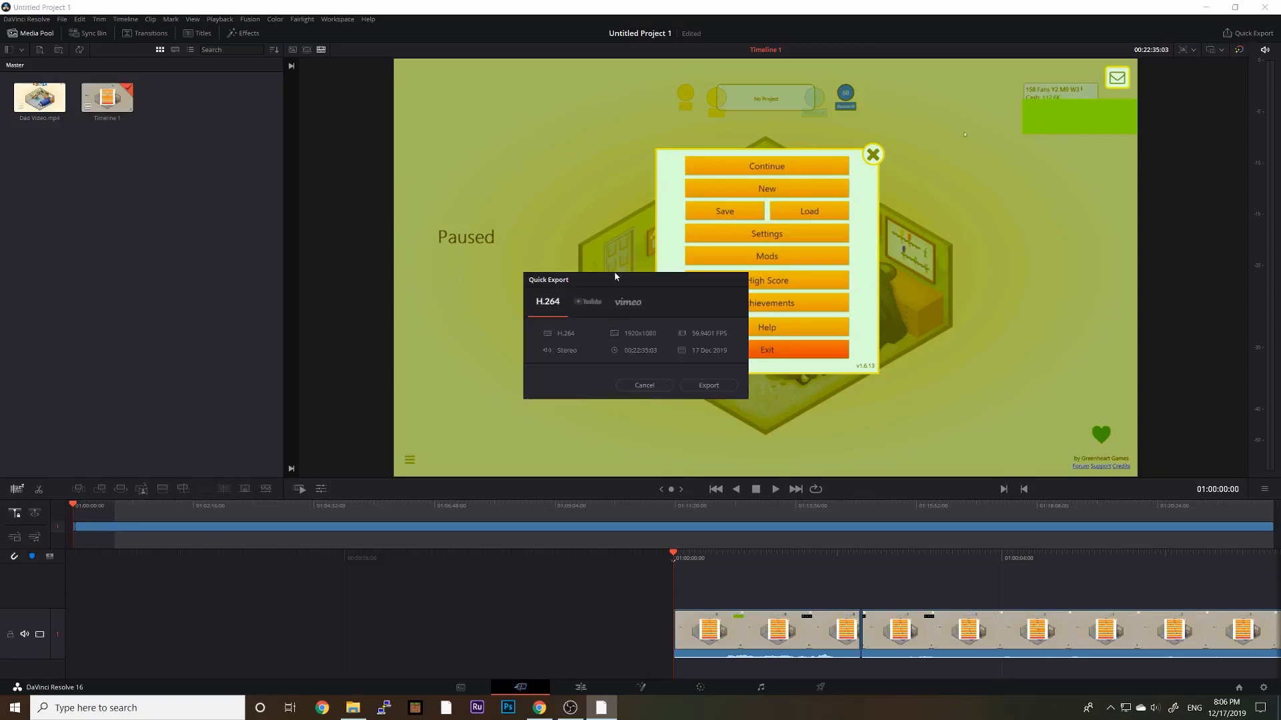
pyautogui.click(585, 302)
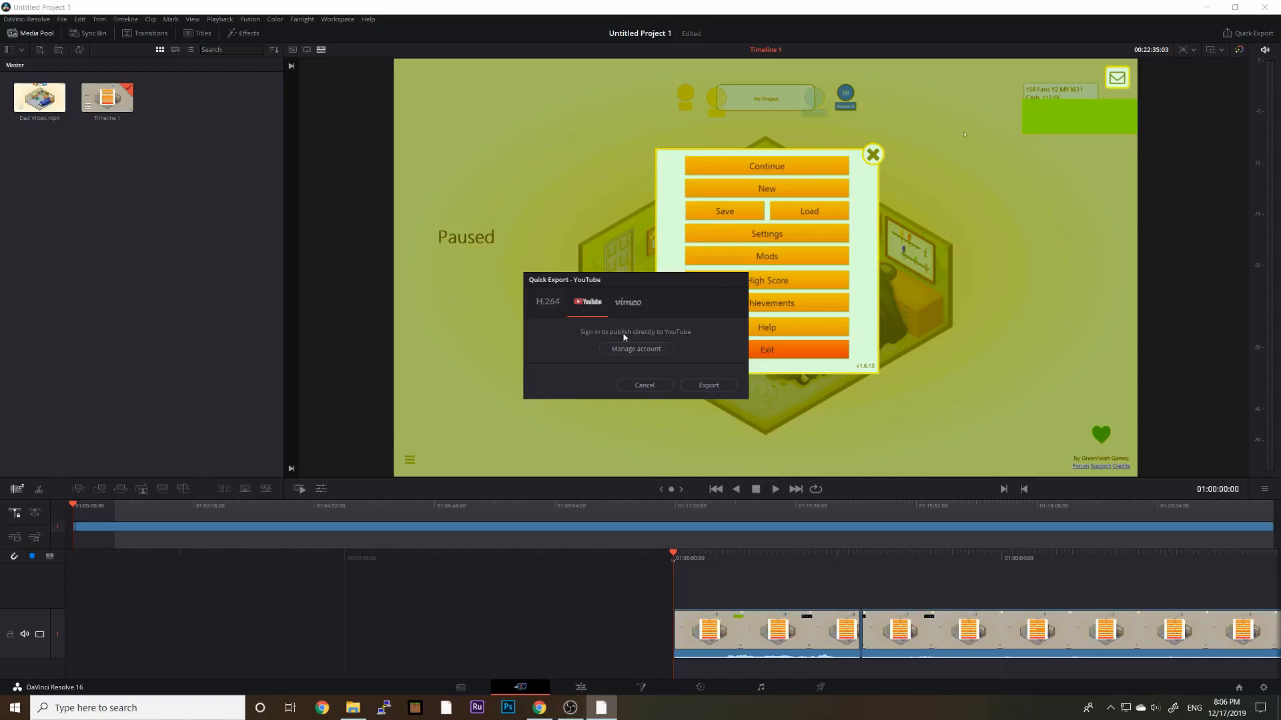
pyautogui.click(626, 302)
pyautogui.click(549, 303)
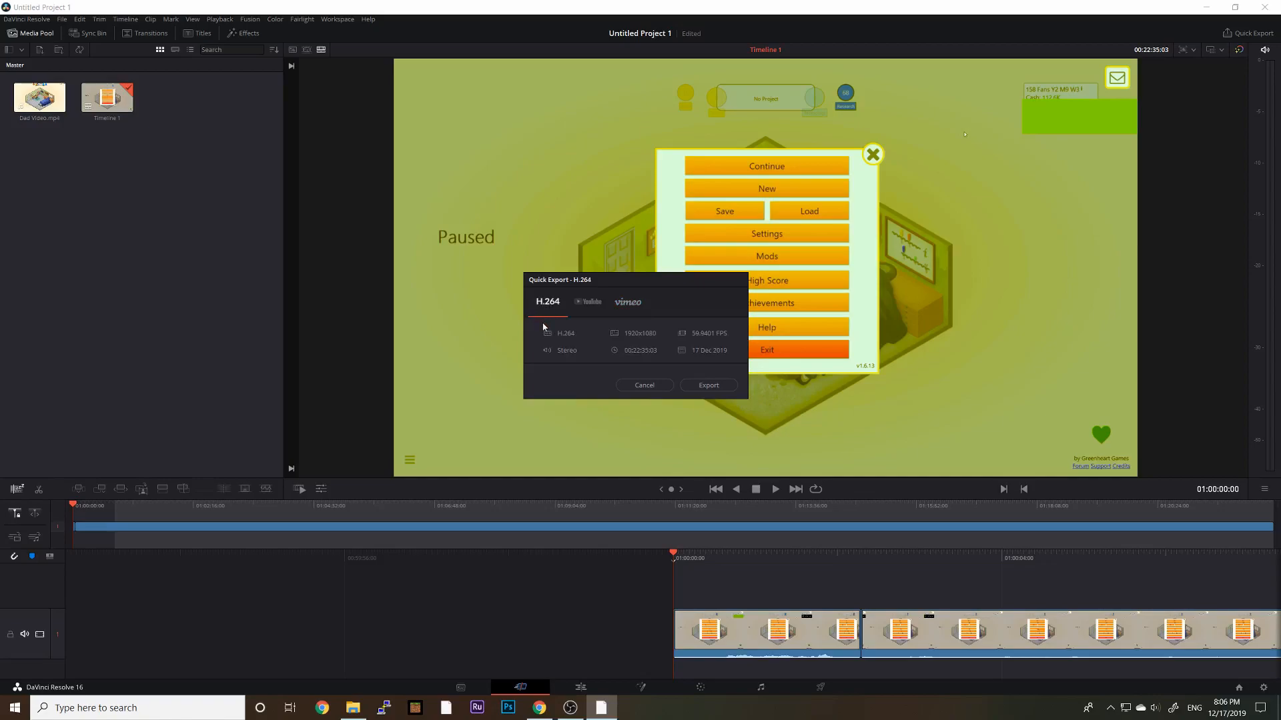